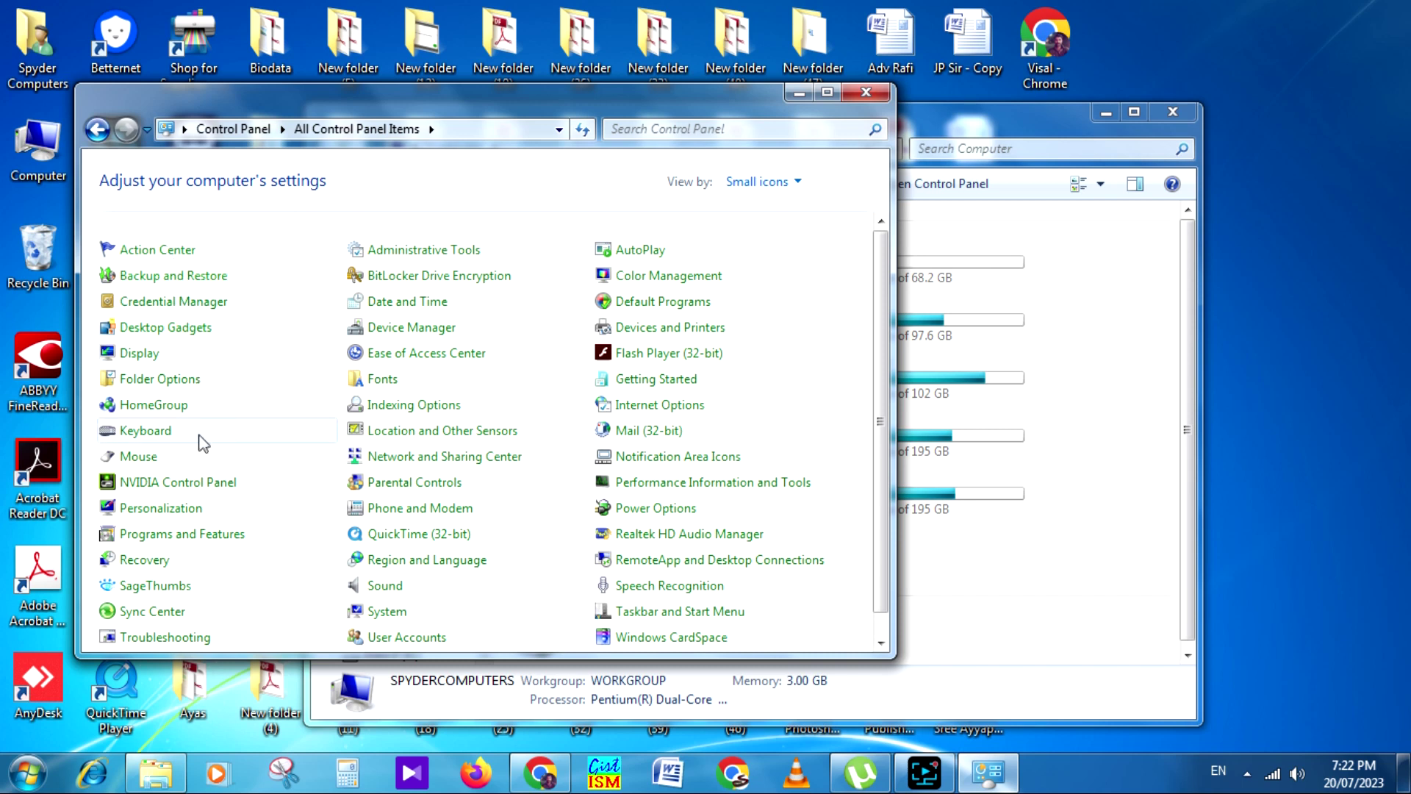
Step: Open the Region and Language settings and check the format, current location and display language
{"action": "scroll", "coordinate": [226, 510], "scroll_direction": "down", "scroll_amount": 1}
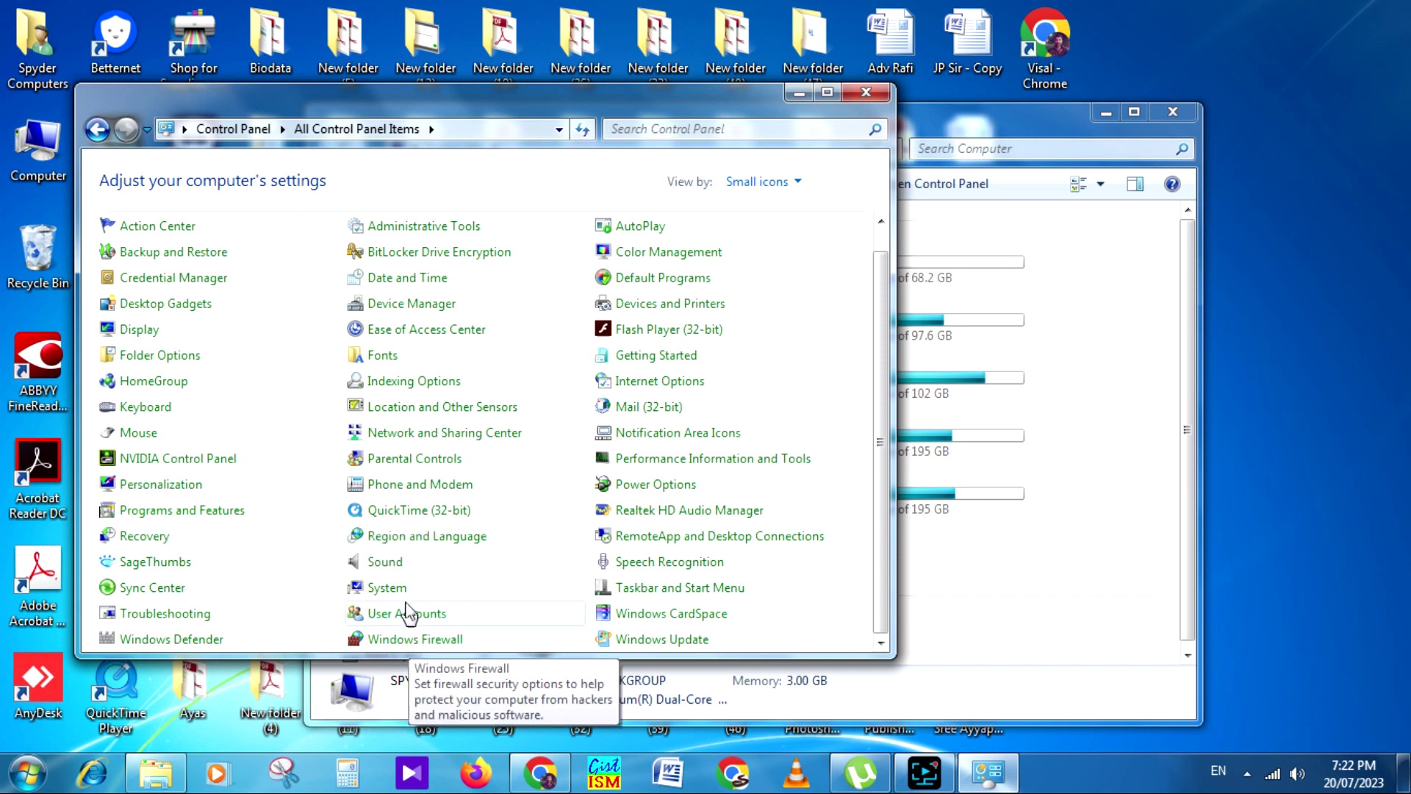
{"action": "left_click", "coordinate": [430, 540]}
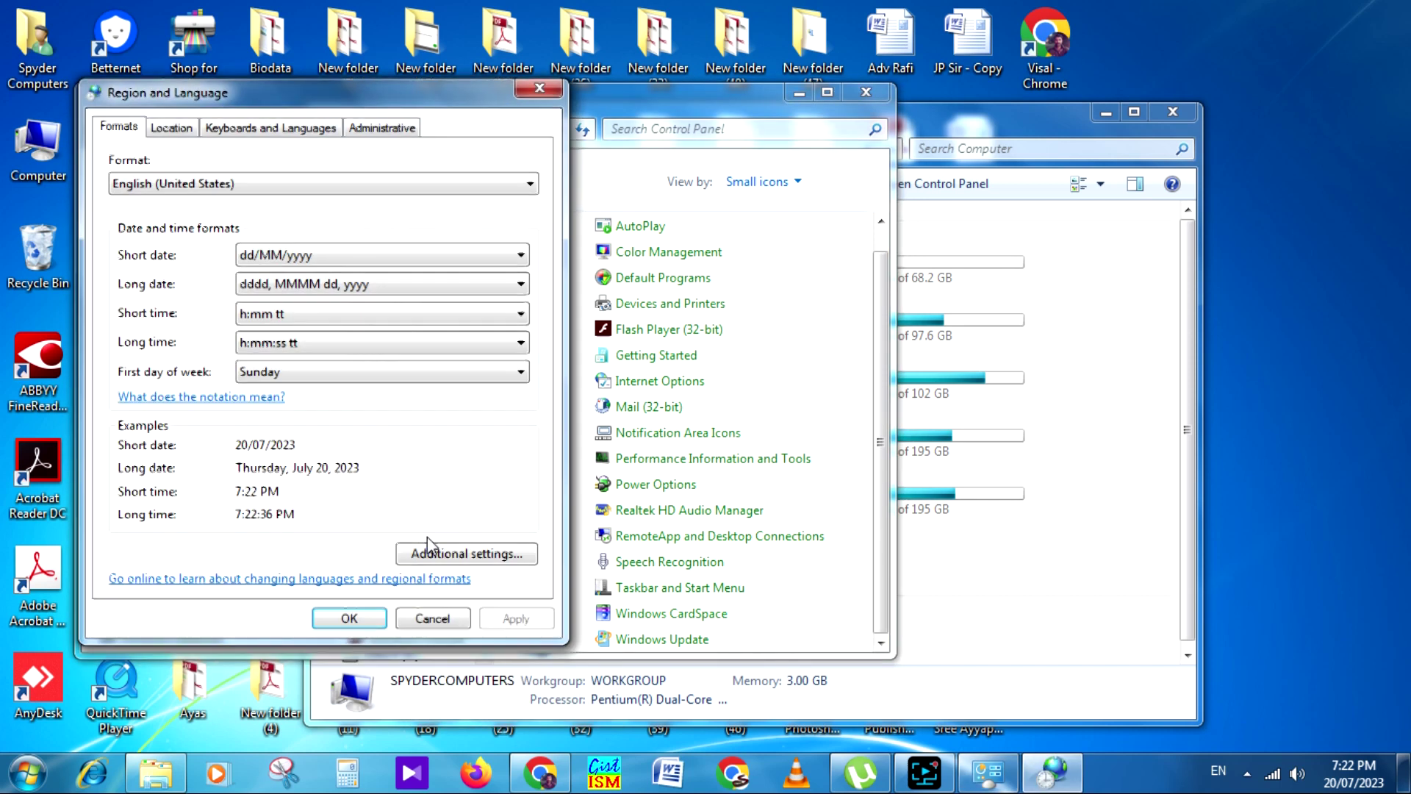
{"action": "left_click", "coordinate": [203, 184]}
{"action": "left_click", "coordinate": [203, 183]}
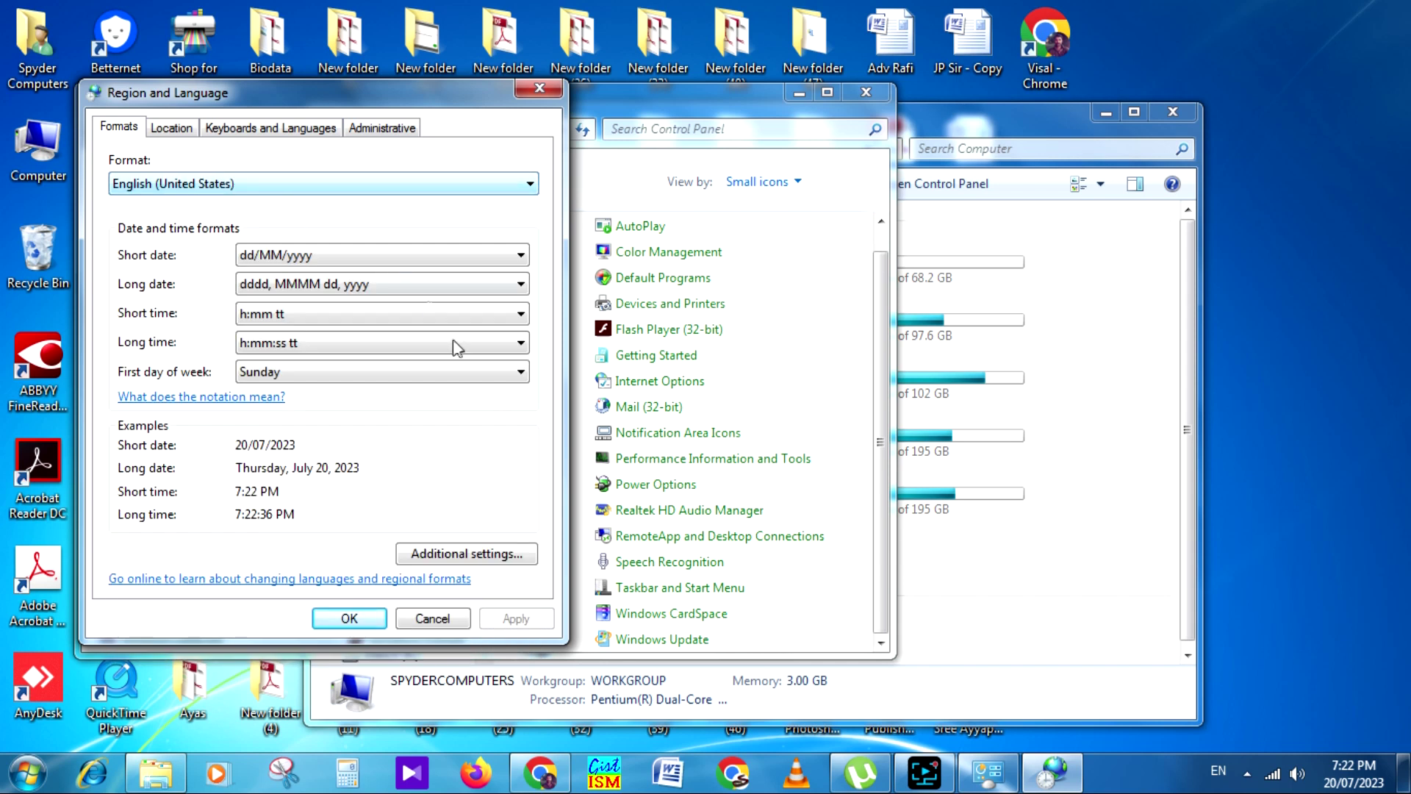
{"action": "left_click", "coordinate": [173, 128]}
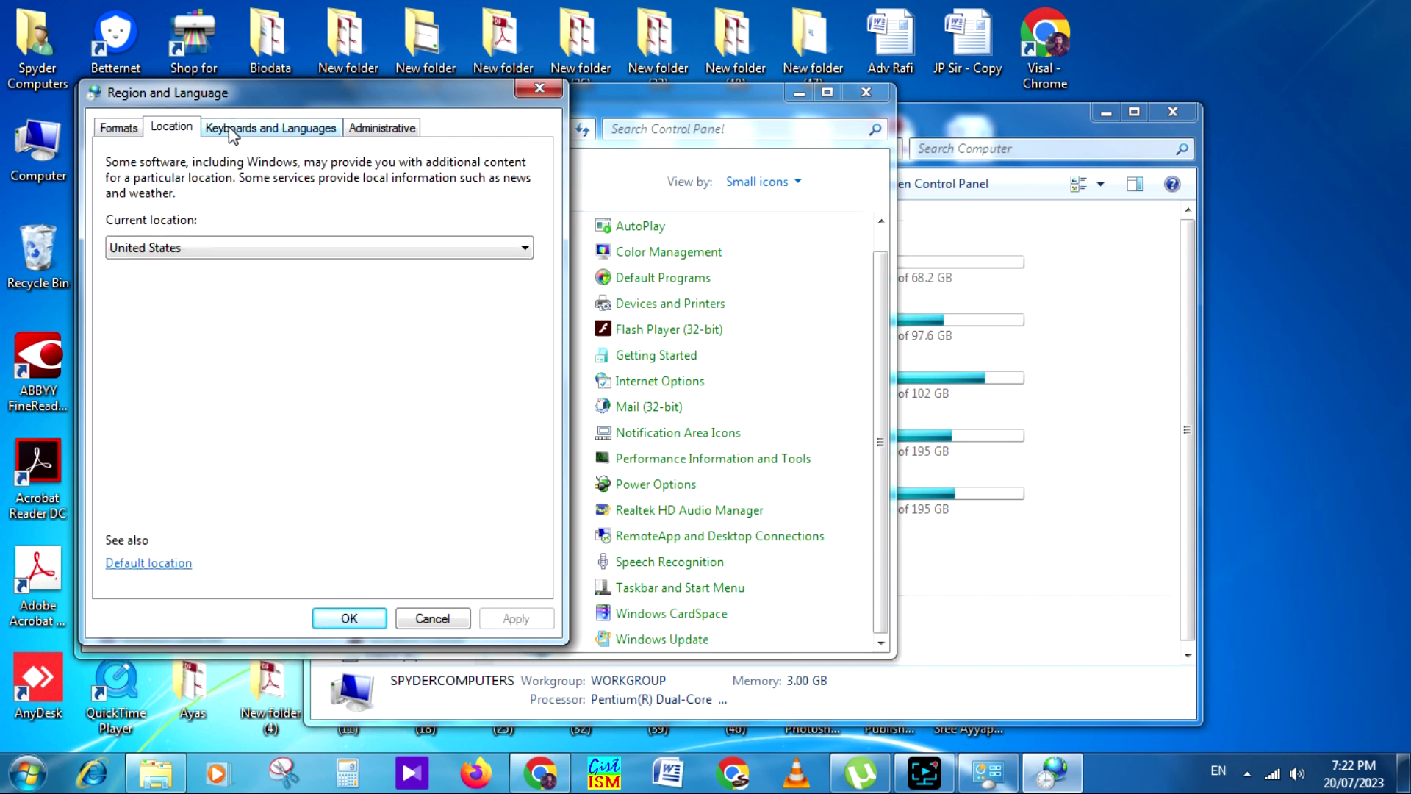
{"action": "left_click", "coordinate": [268, 129]}
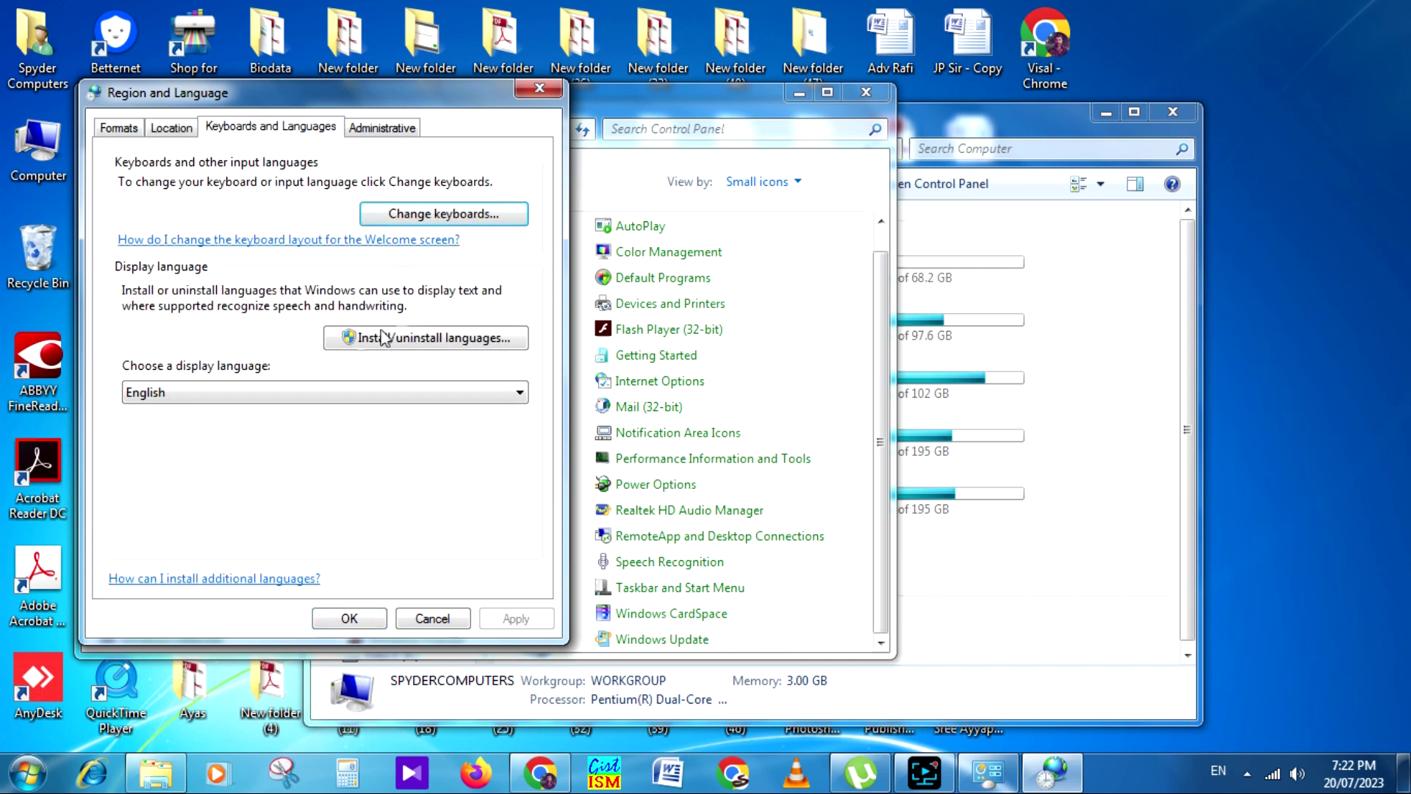
{"action": "left_click", "coordinate": [212, 391]}
{"action": "left_click", "coordinate": [210, 387]}
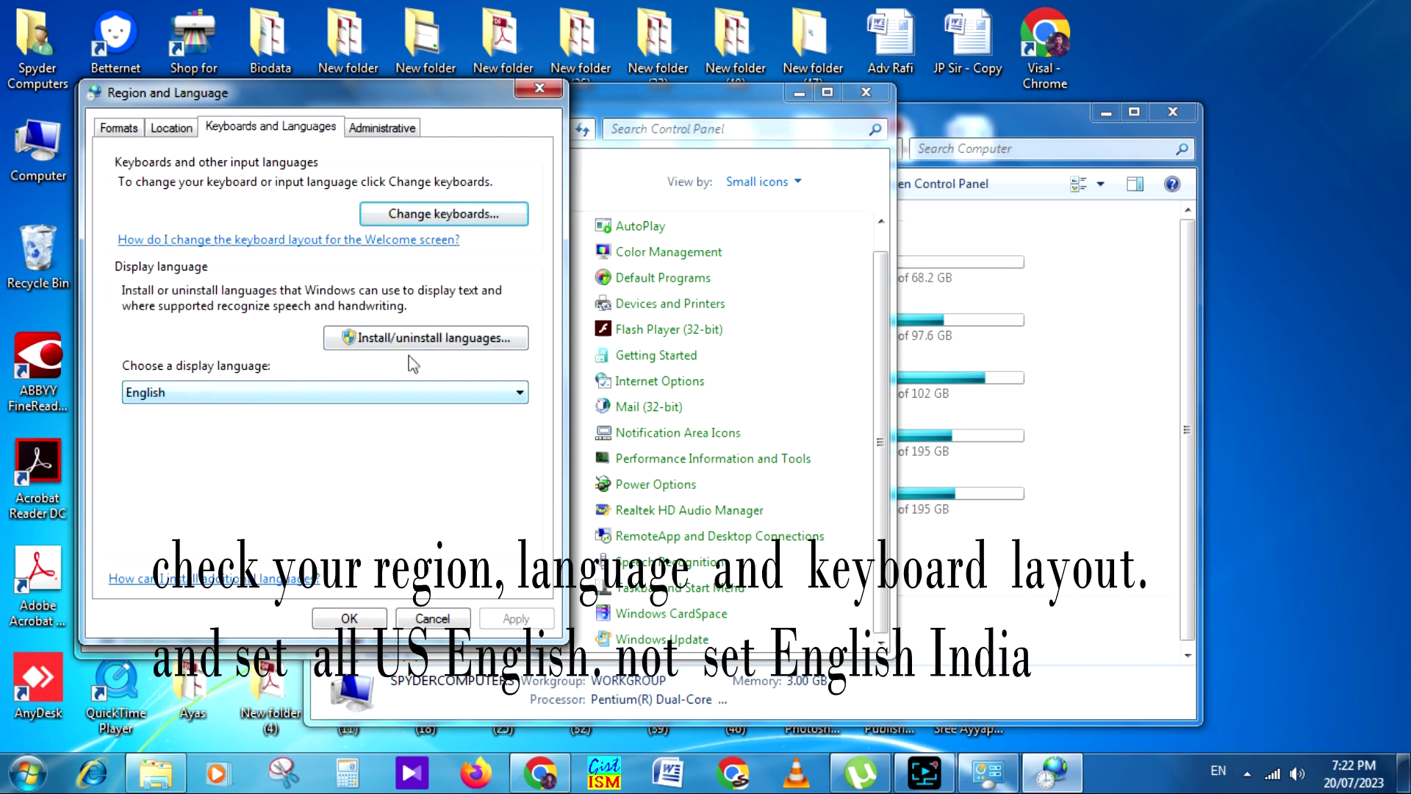
Step: Open the keyboard change settings and check that the default input language and installed keyboard are English (United States) - US
{"action": "left_click", "coordinate": [461, 231]}
{"action": "left_click", "coordinate": [220, 245]}
{"action": "left_click", "coordinate": [220, 245]}
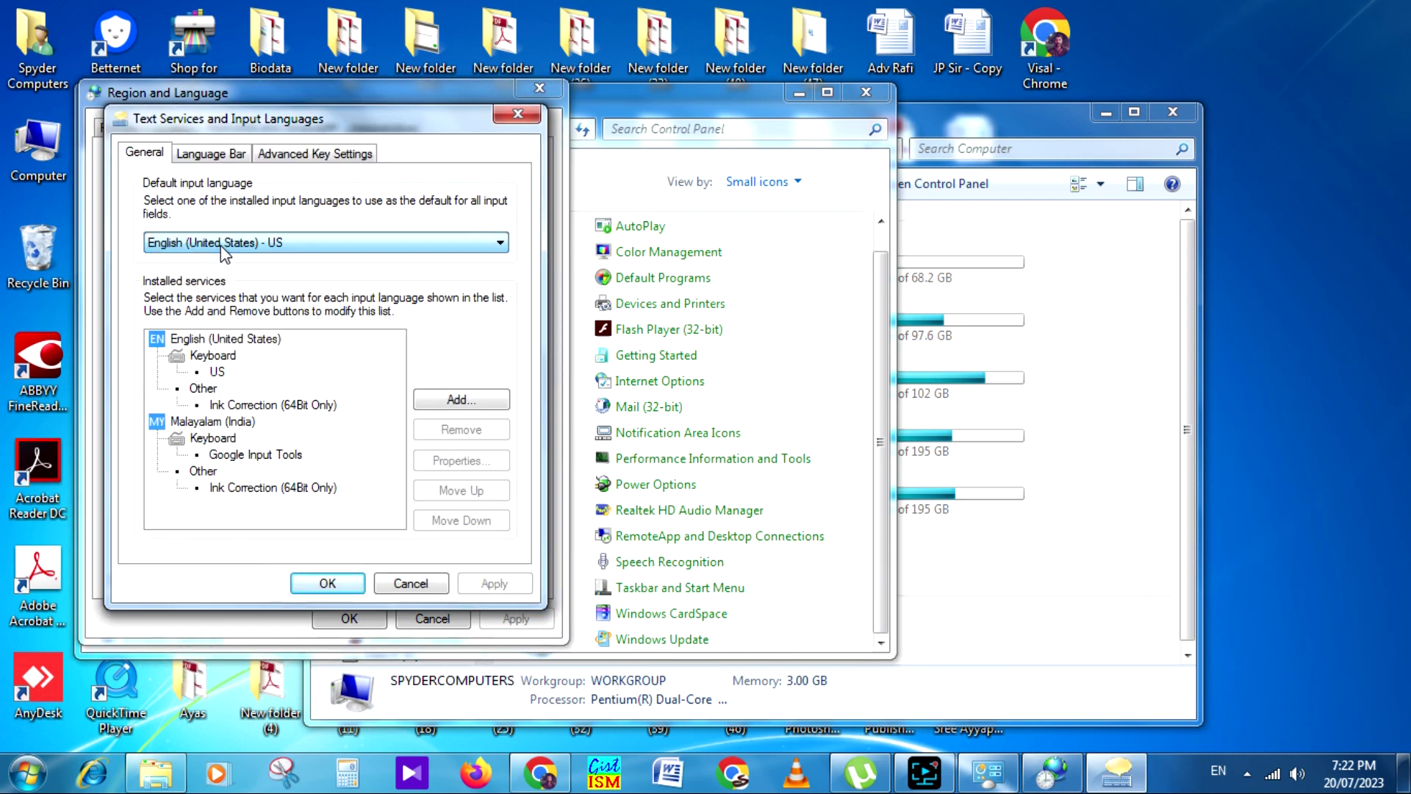
{"action": "left_click", "coordinate": [220, 245]}
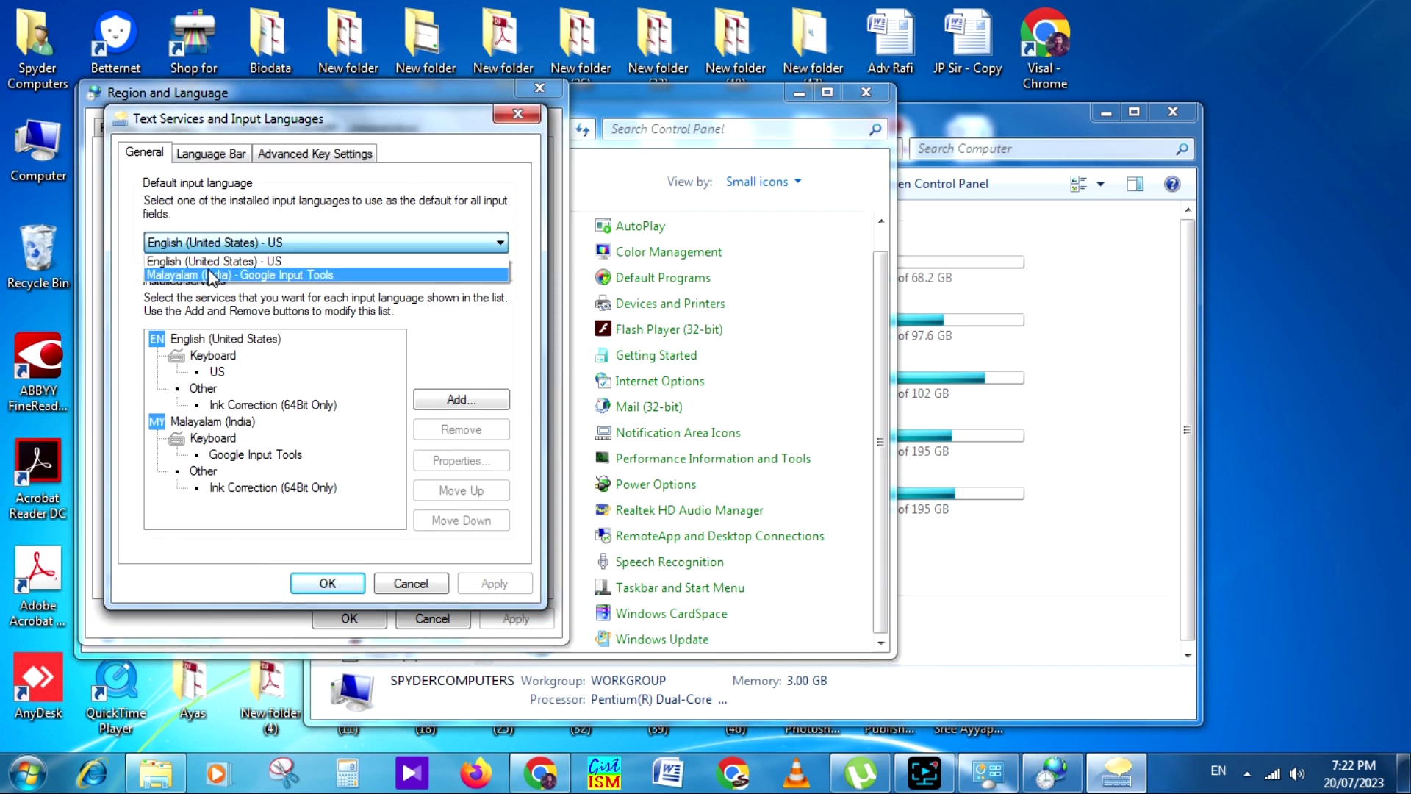
{"action": "left_click", "coordinate": [296, 239]}
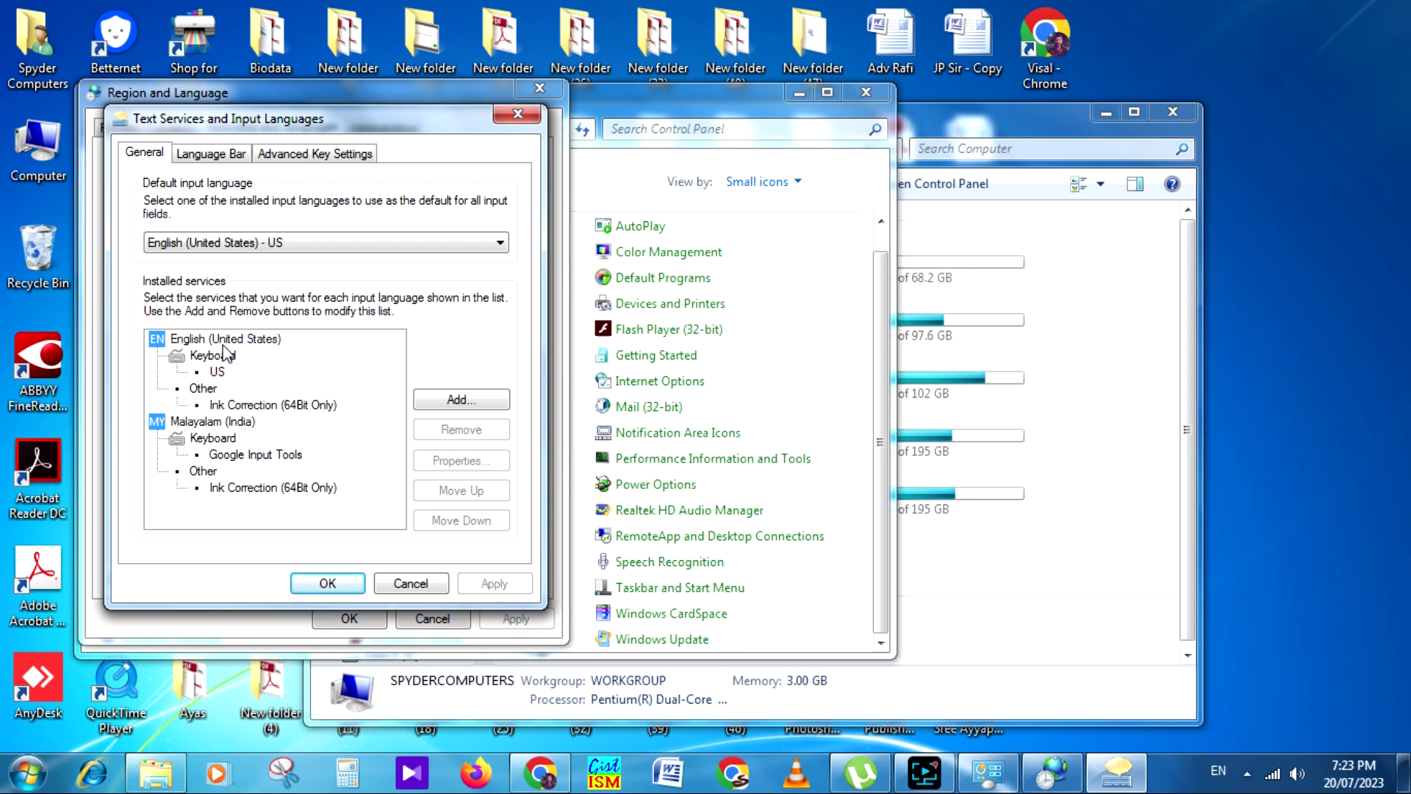
{"action": "left_click", "coordinate": [217, 372]}
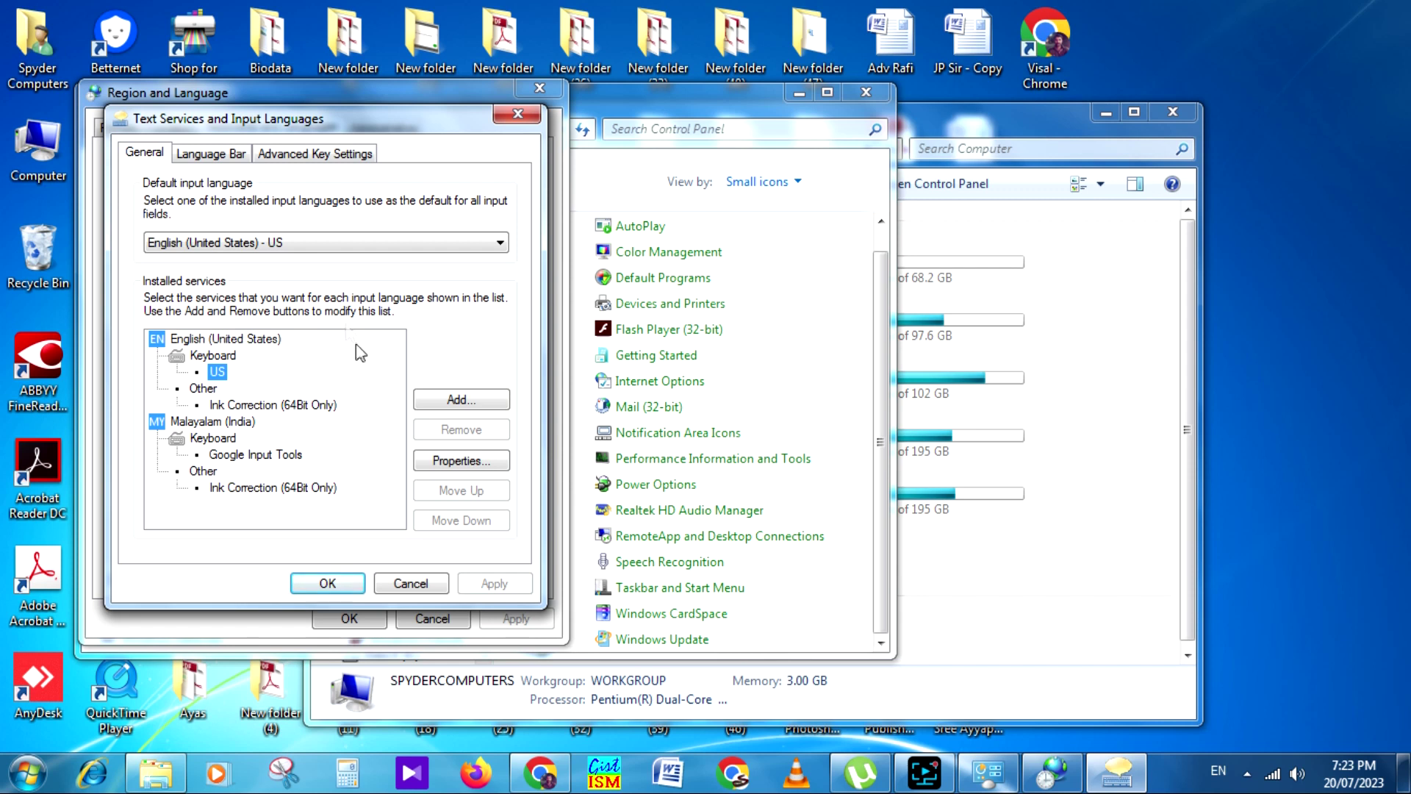
Step: Check the language bar and advanced key settings for the input languages, and accept the text services dialog
{"action": "left_click", "coordinate": [230, 155]}
{"action": "left_click", "coordinate": [345, 157]}
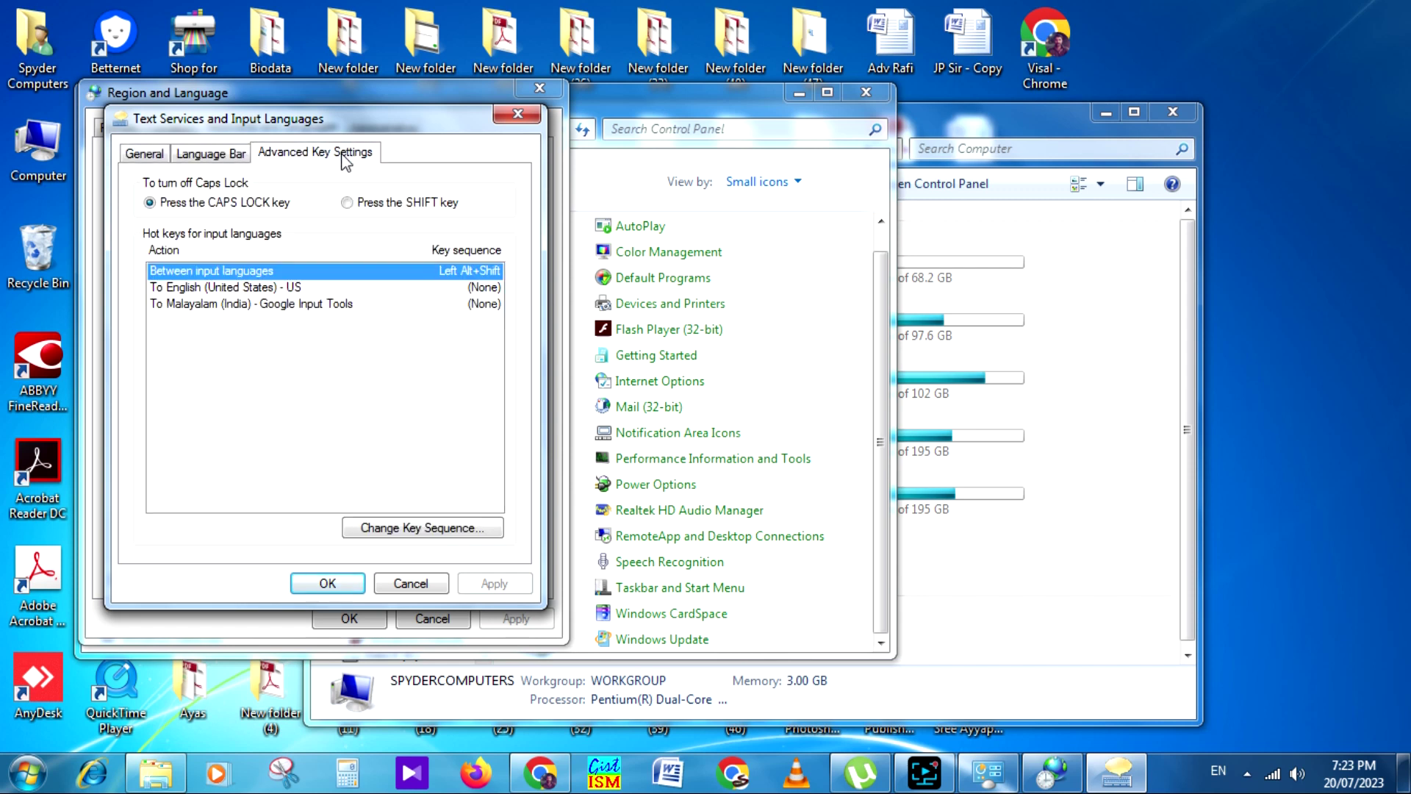
{"action": "left_click", "coordinate": [141, 156]}
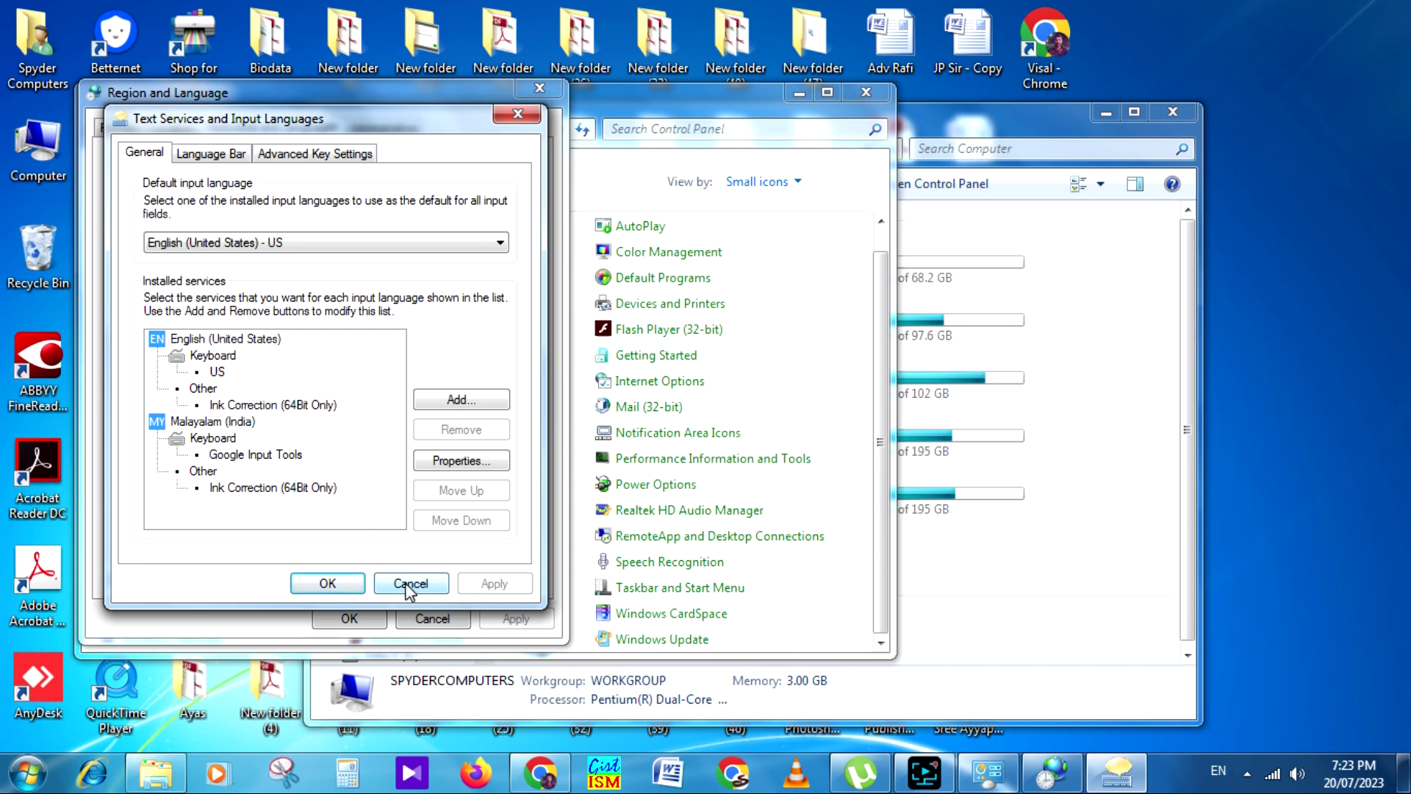
{"action": "left_click", "coordinate": [327, 583]}
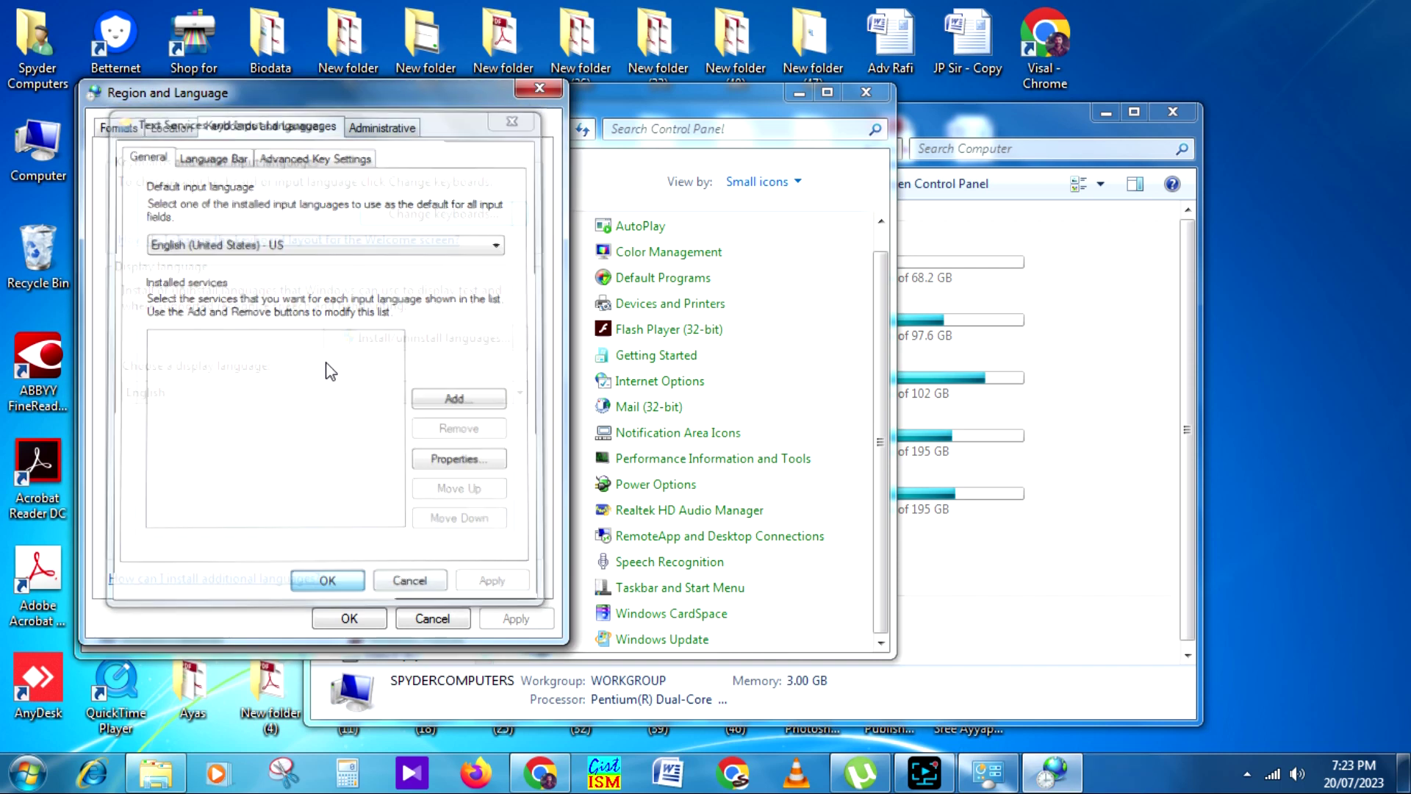
Step: Review the administrative, location and format settings of the Region and Language dialog again
{"action": "left_click", "coordinate": [386, 130]}
{"action": "left_click", "coordinate": [172, 128]}
{"action": "left_click", "coordinate": [120, 129]}
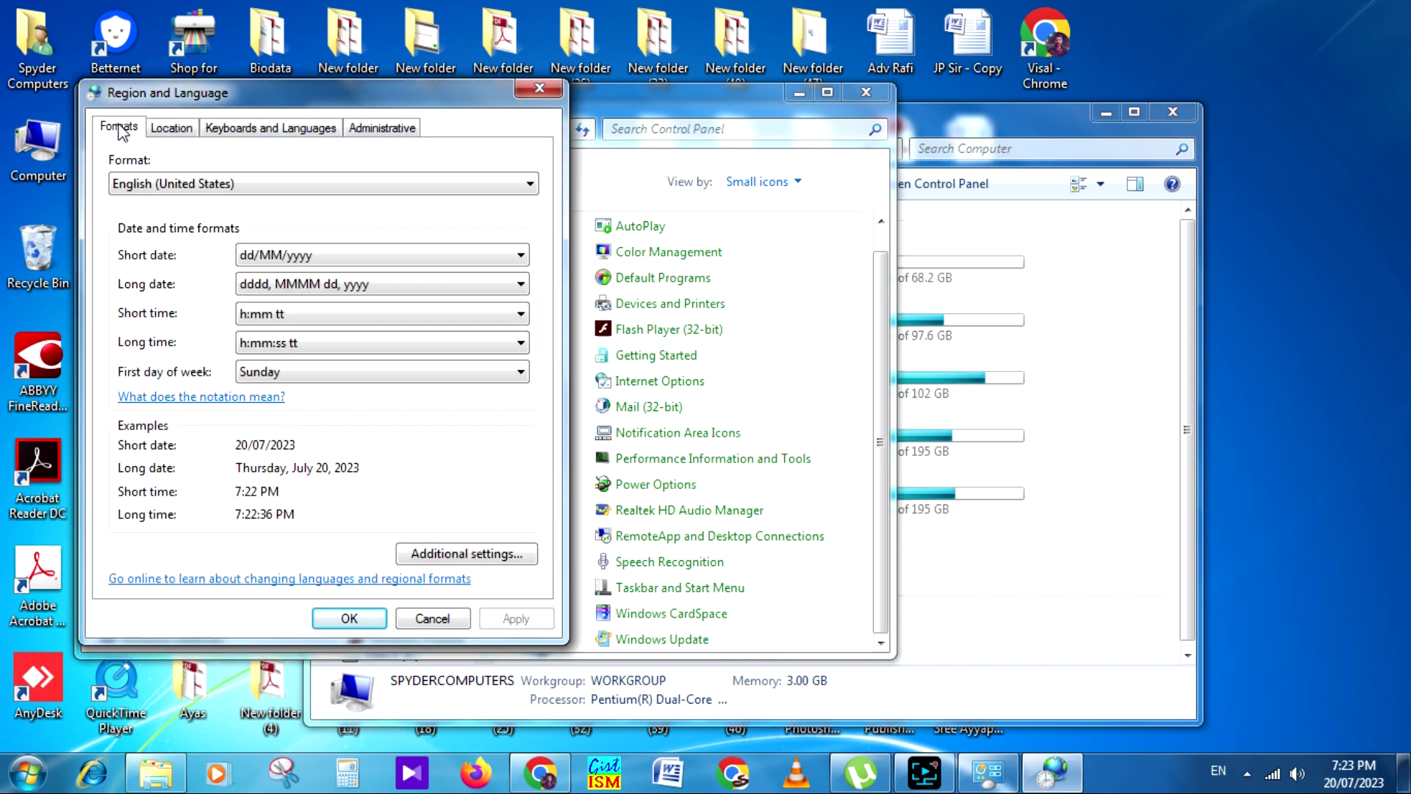
{"action": "left_click", "coordinate": [181, 130]}
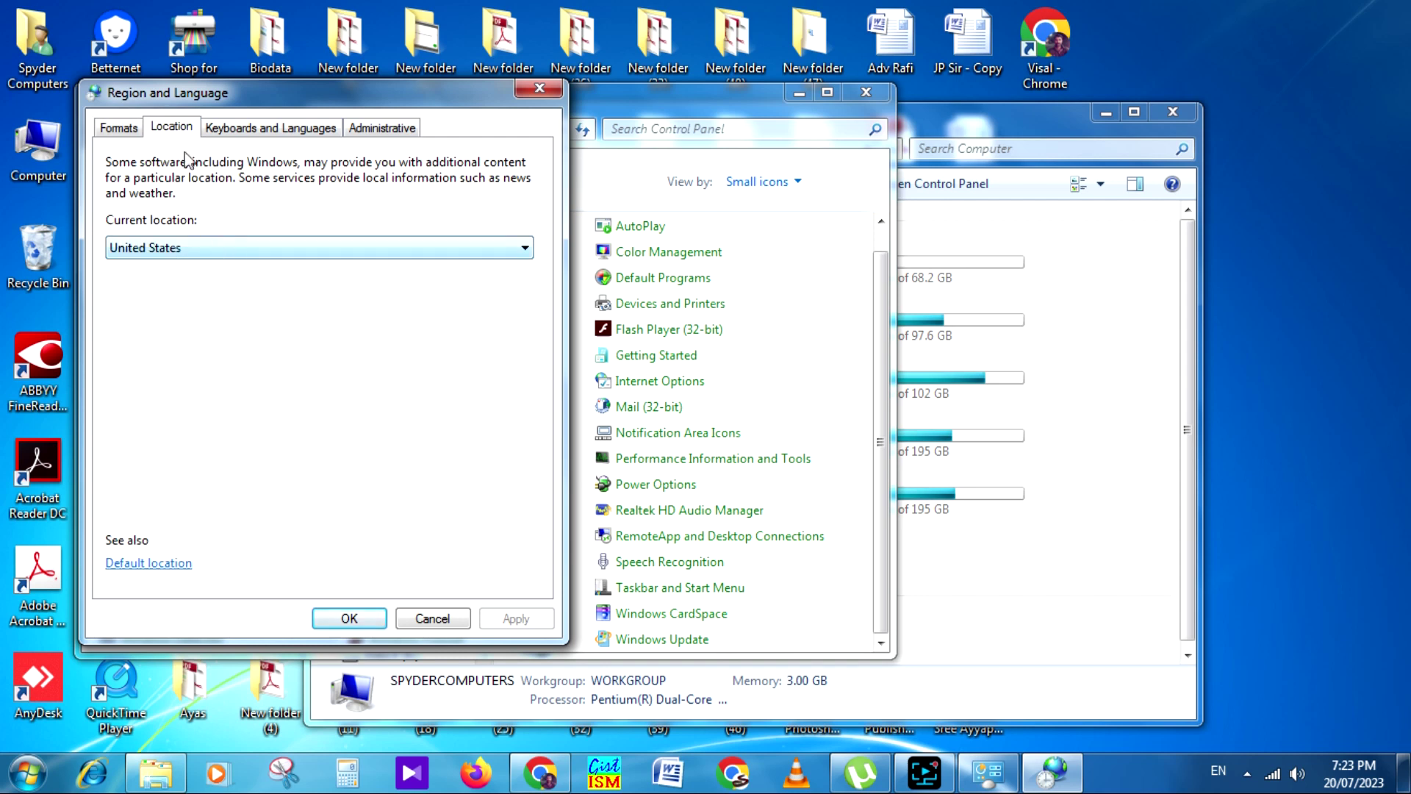
{"action": "left_click", "coordinate": [121, 129]}
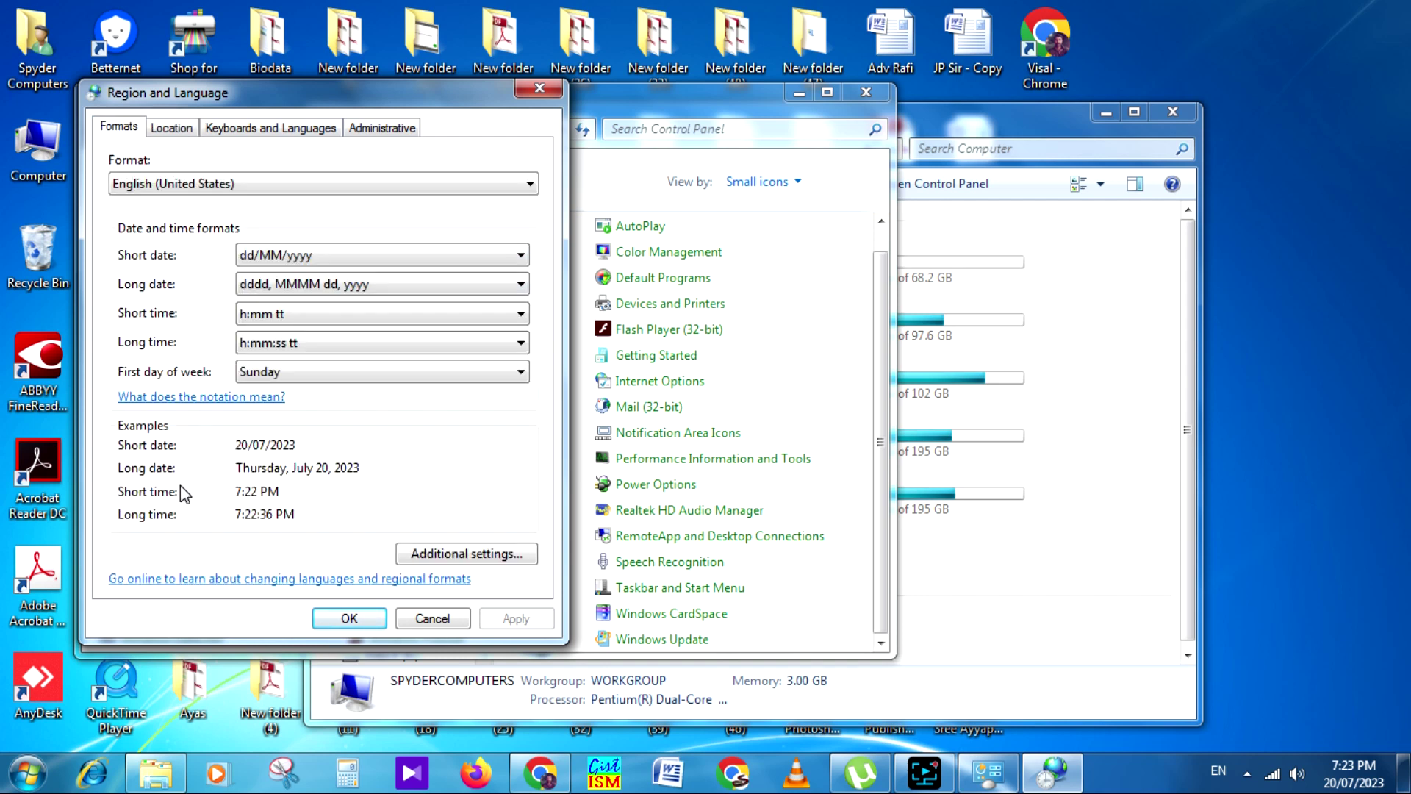
Step: Inspect the additional currency, time, date and number format settings, and close the Region and Language dialog
{"action": "left_click", "coordinate": [442, 555]}
{"action": "left_click", "coordinate": [212, 196]}
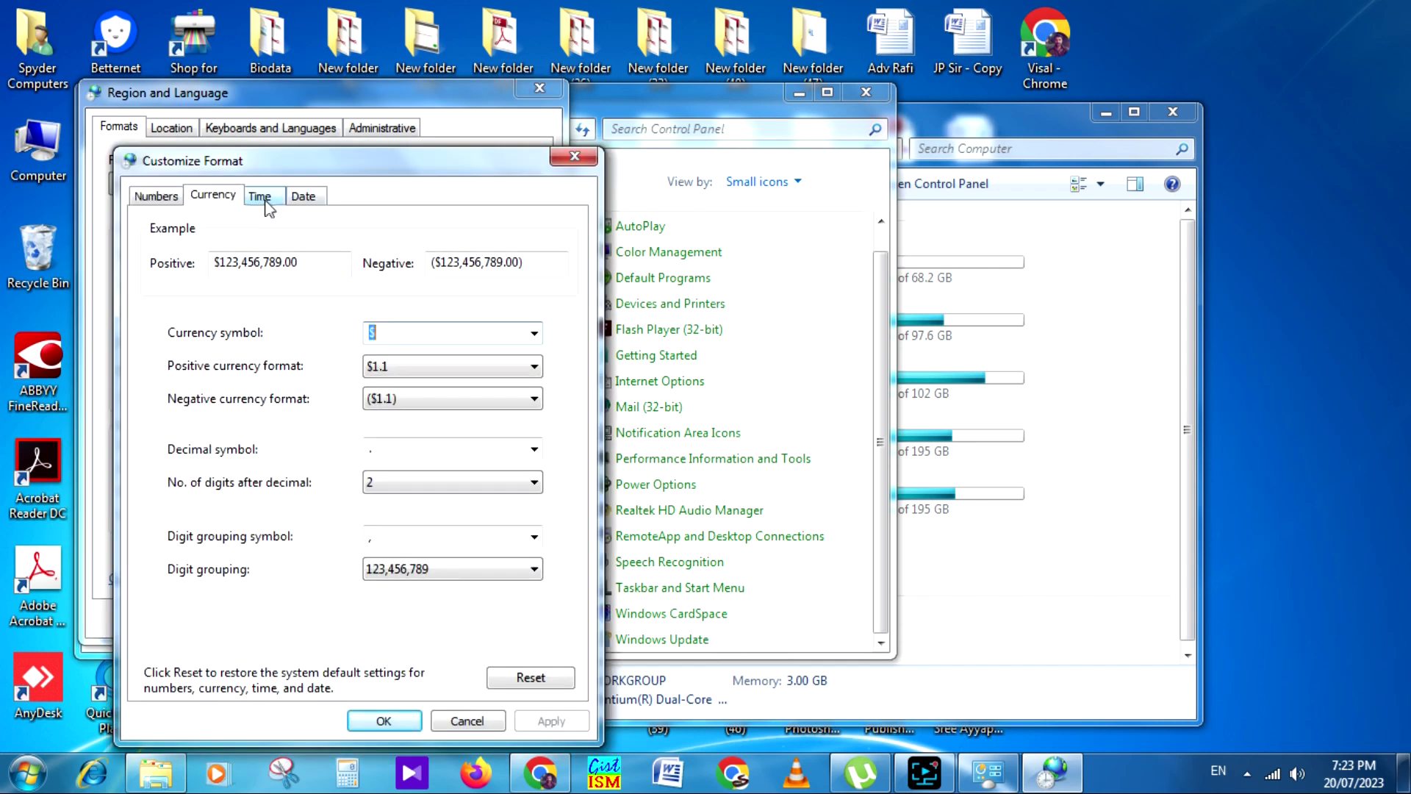
{"action": "left_click", "coordinate": [260, 196]}
{"action": "left_click", "coordinate": [303, 196]}
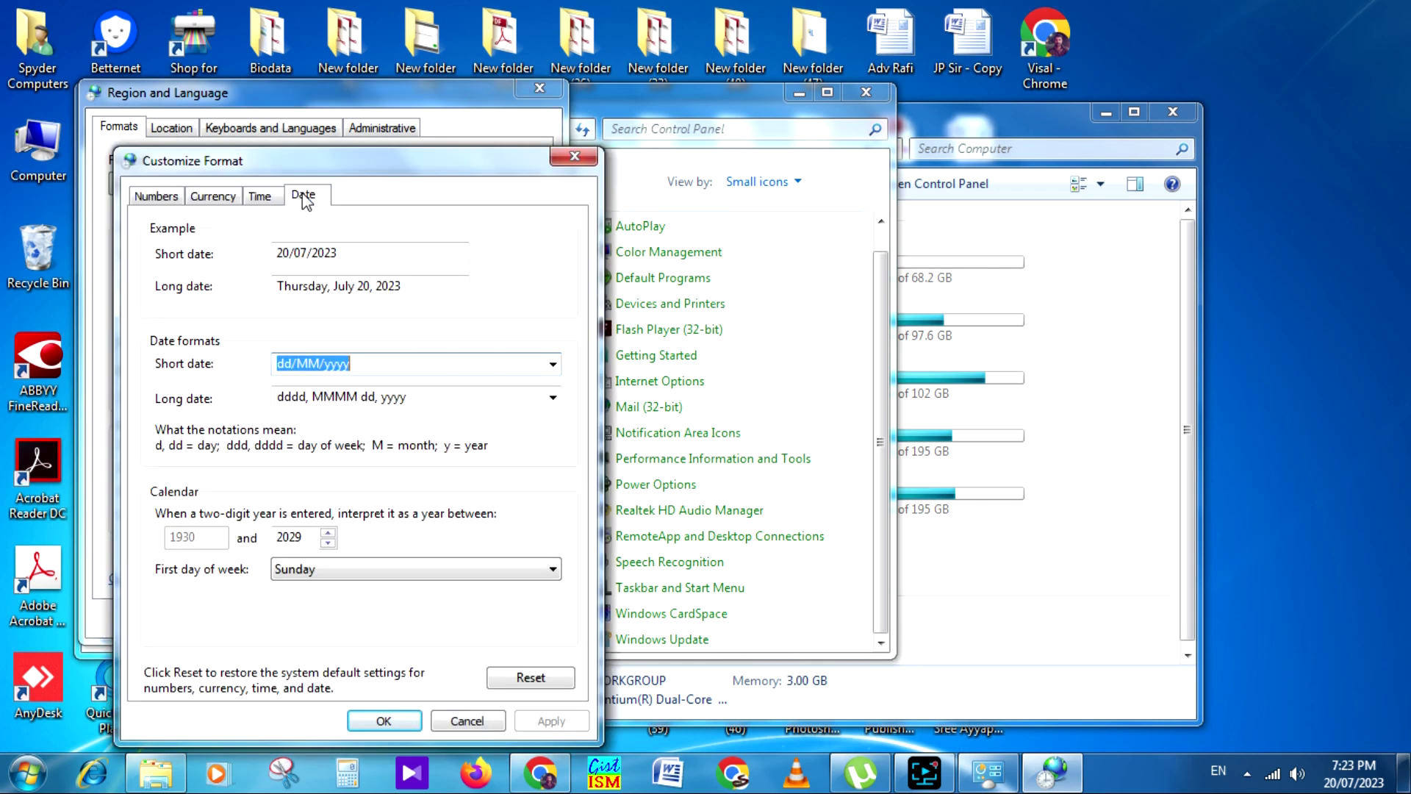
{"action": "left_click", "coordinate": [155, 195]}
{"action": "left_click", "coordinate": [575, 156]}
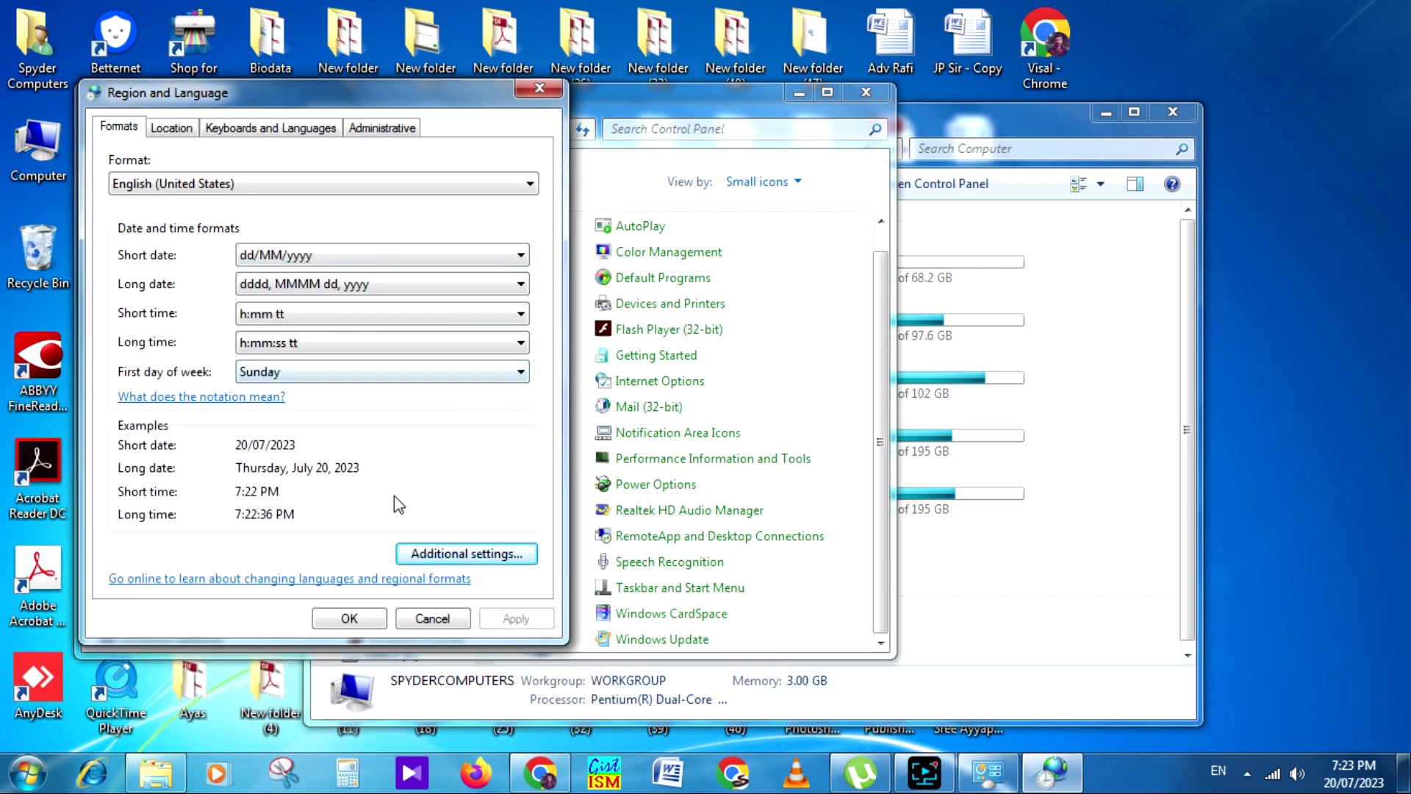
{"action": "left_click", "coordinate": [542, 94]}
{"action": "left_click", "coordinate": [541, 89]}
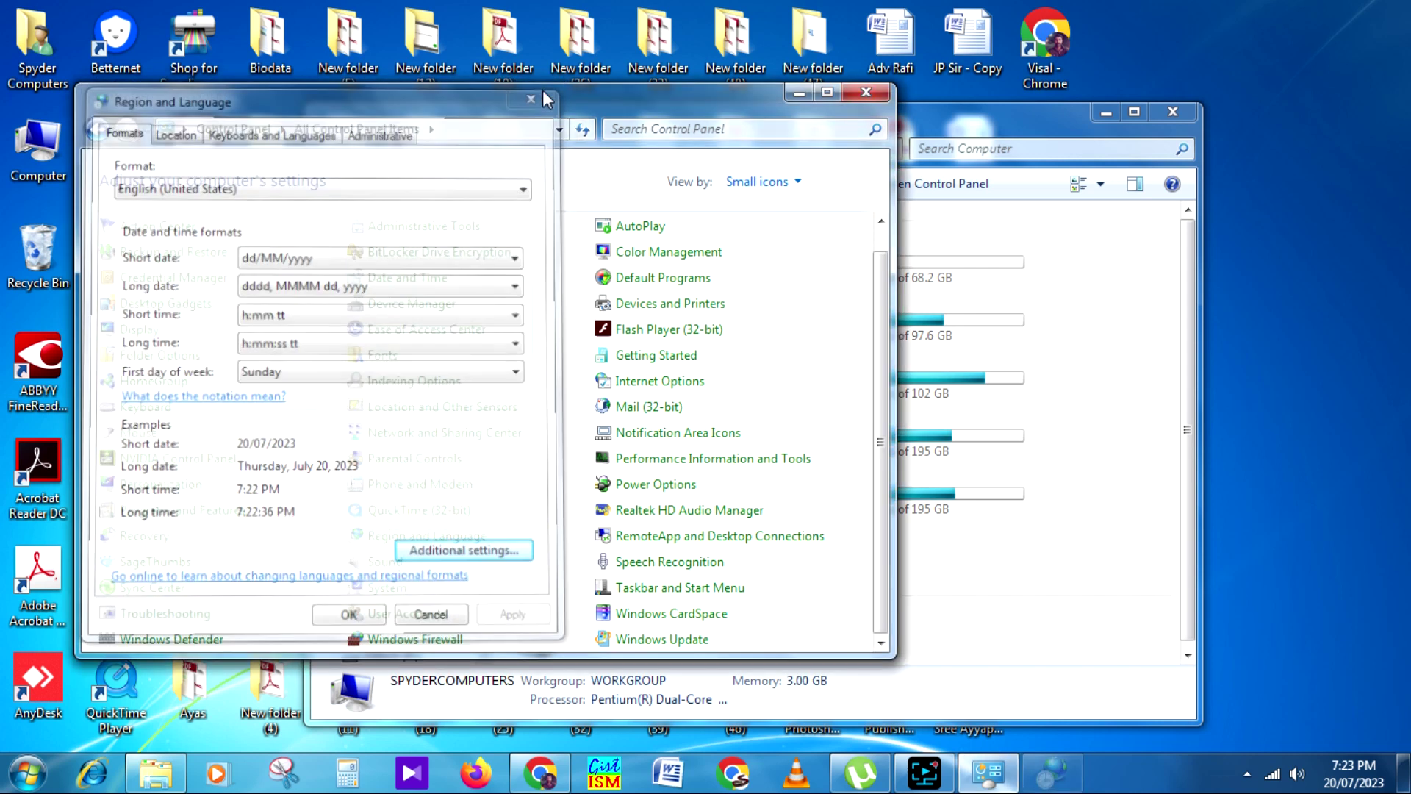
Step: Switch the Control Panel items to the Category view and close the Control Panel
{"action": "left_click_drag", "start_coordinate": [660, 95], "coordinate": [756, 88]}
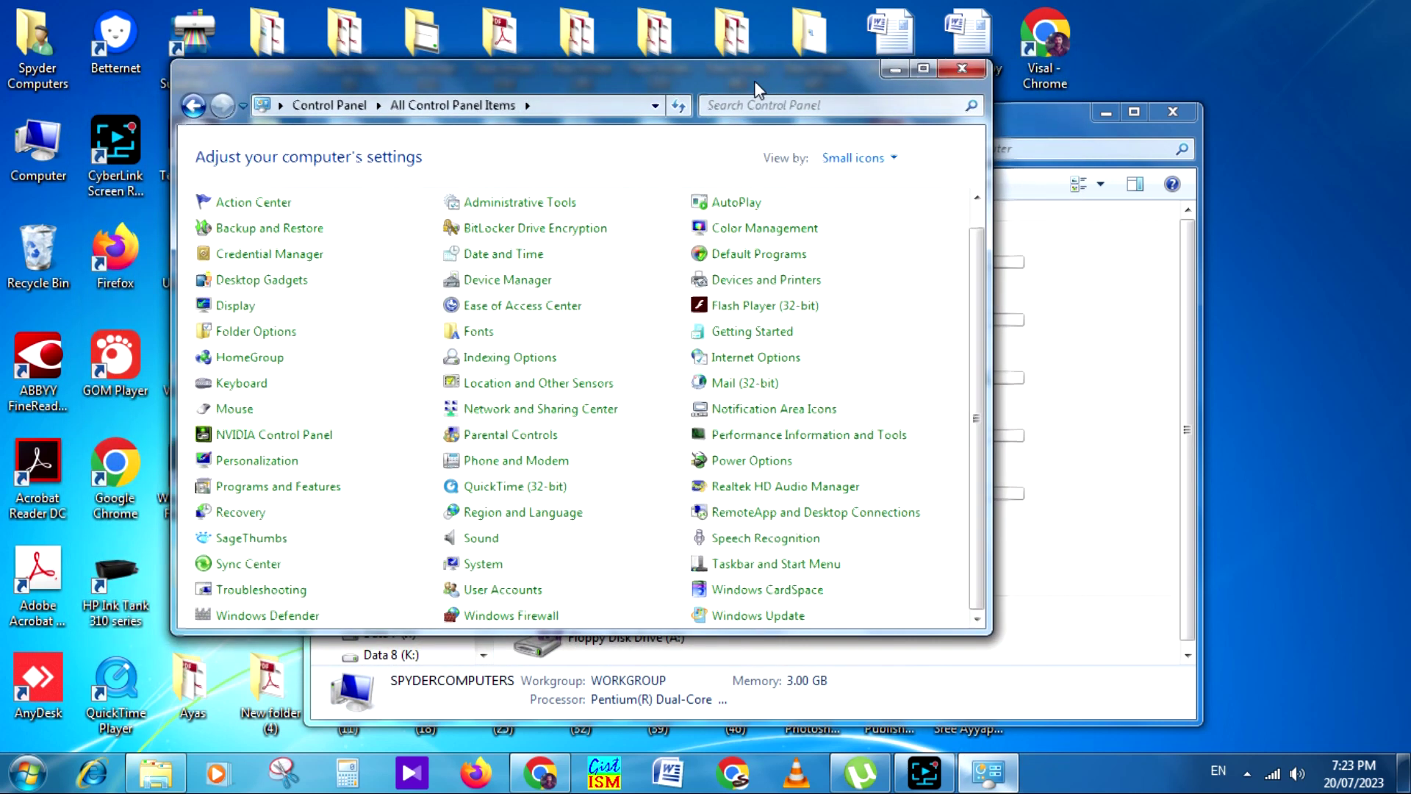
{"action": "scroll", "coordinate": [650, 403], "scroll_direction": "up", "scroll_amount": 1}
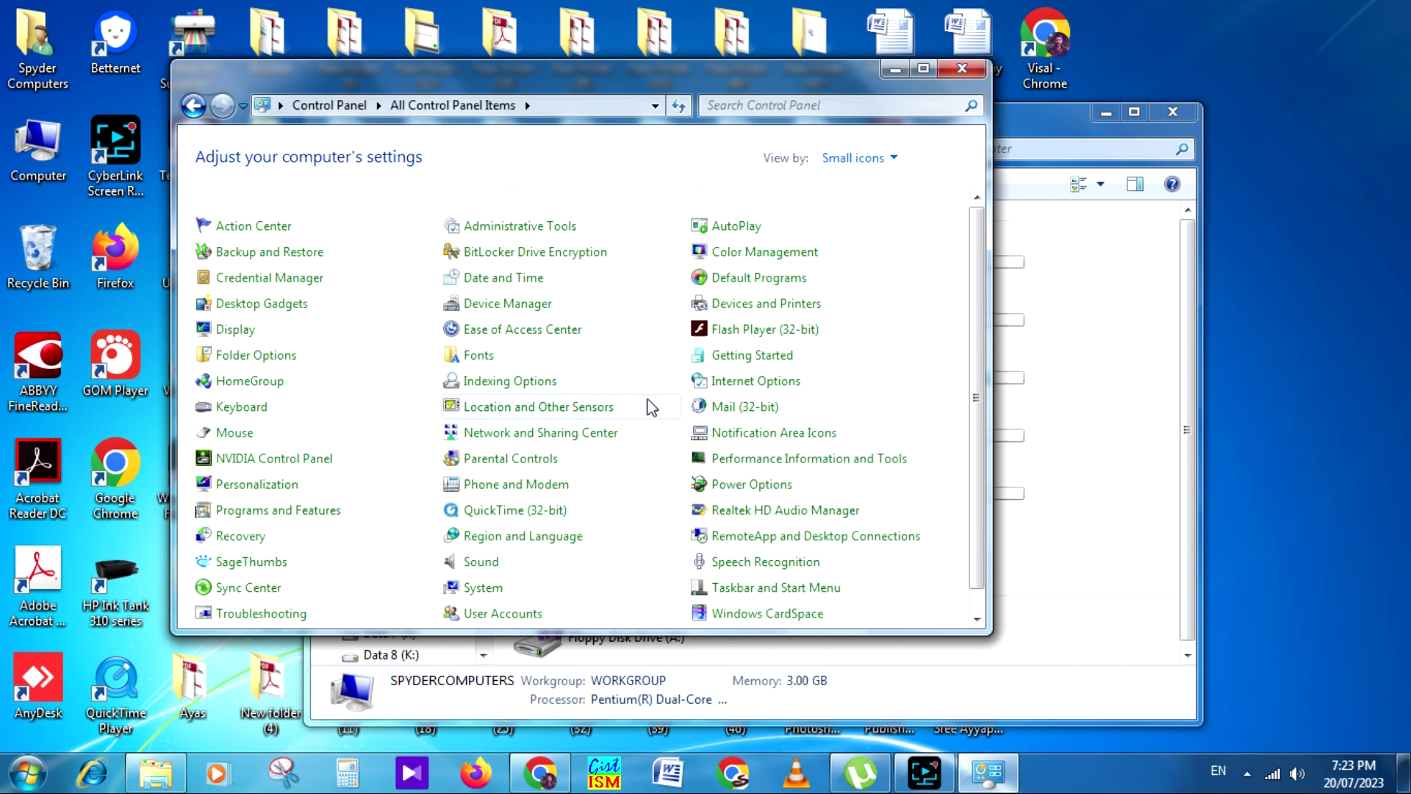
{"action": "scroll", "coordinate": [648, 400], "scroll_direction": "down", "scroll_amount": 1}
{"action": "scroll", "coordinate": [647, 399], "scroll_direction": "up", "scroll_amount": 1}
{"action": "left_click", "coordinate": [855, 157]}
{"action": "left_click", "coordinate": [883, 184]}
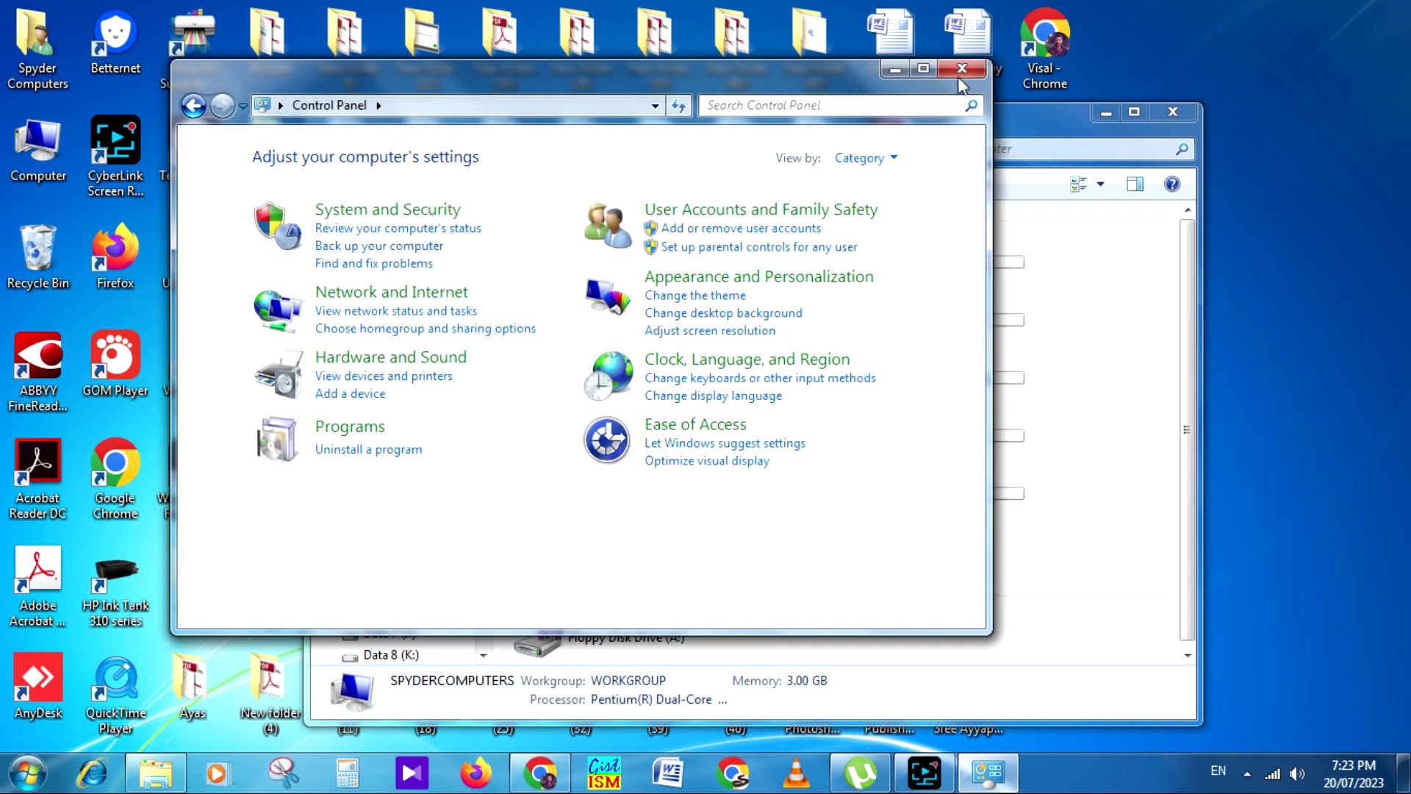
{"action": "left_click", "coordinate": [961, 69]}
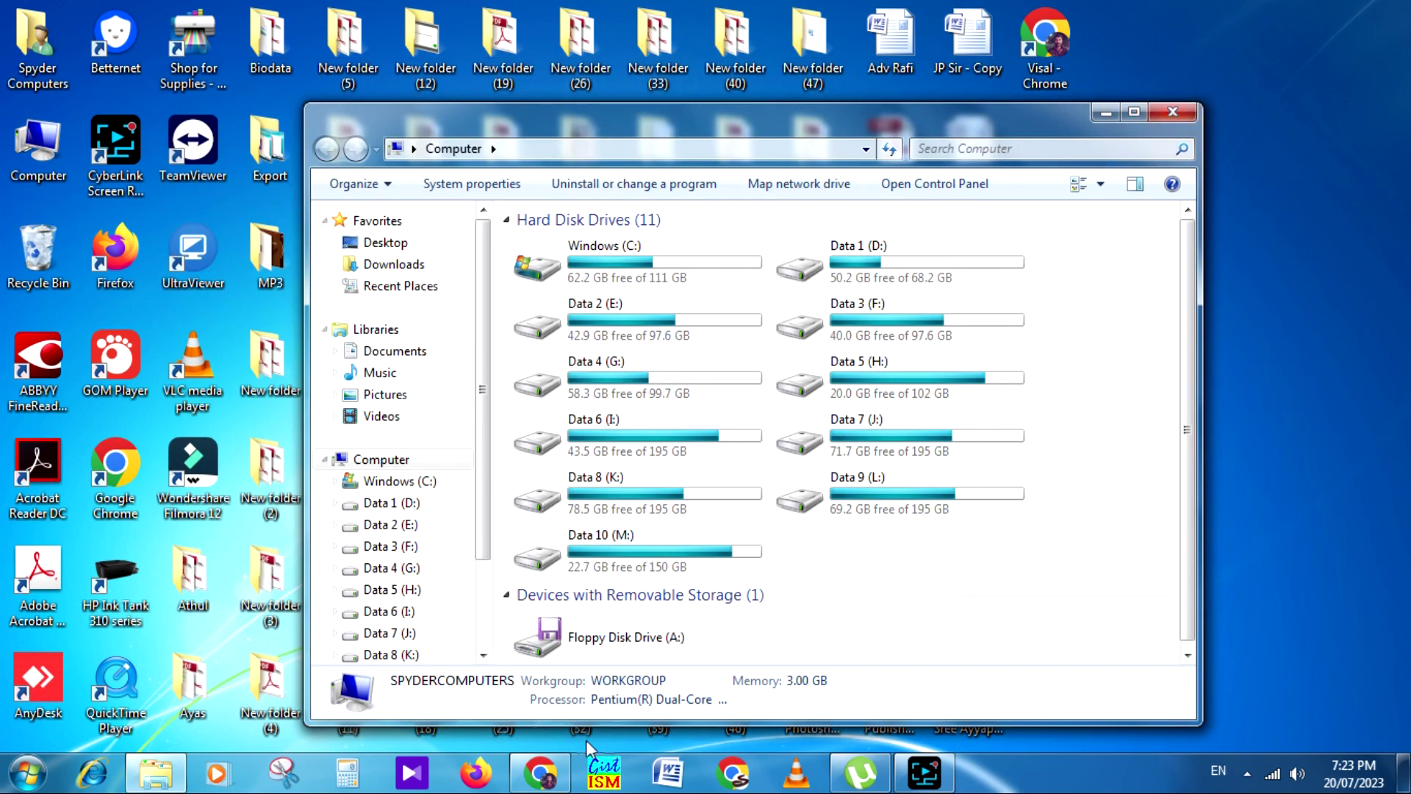
Step: Open a blank document in Microsoft Word and set the font to ML-TTKarthika at size 22
{"action": "left_click", "coordinate": [676, 773]}
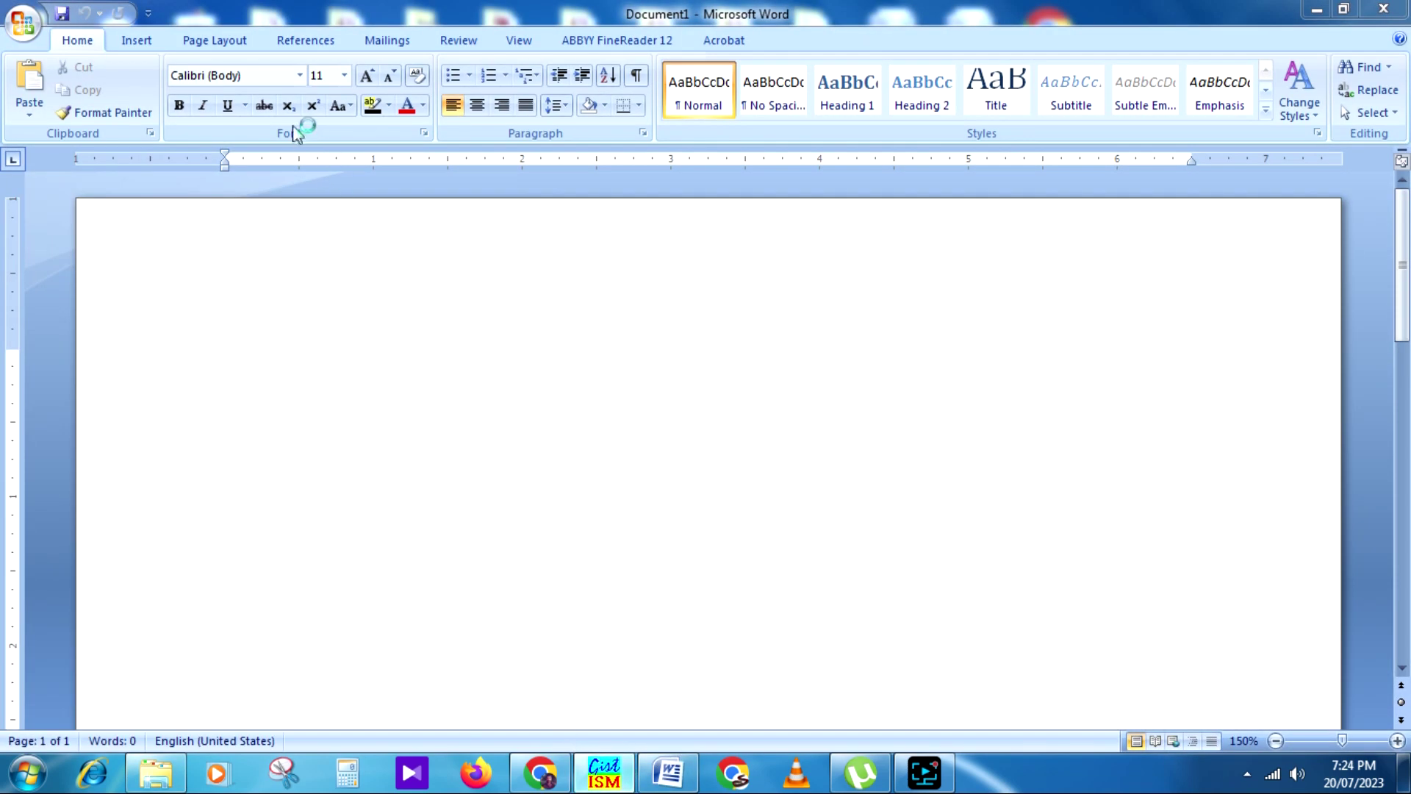
{"action": "left_click", "coordinate": [270, 77]}
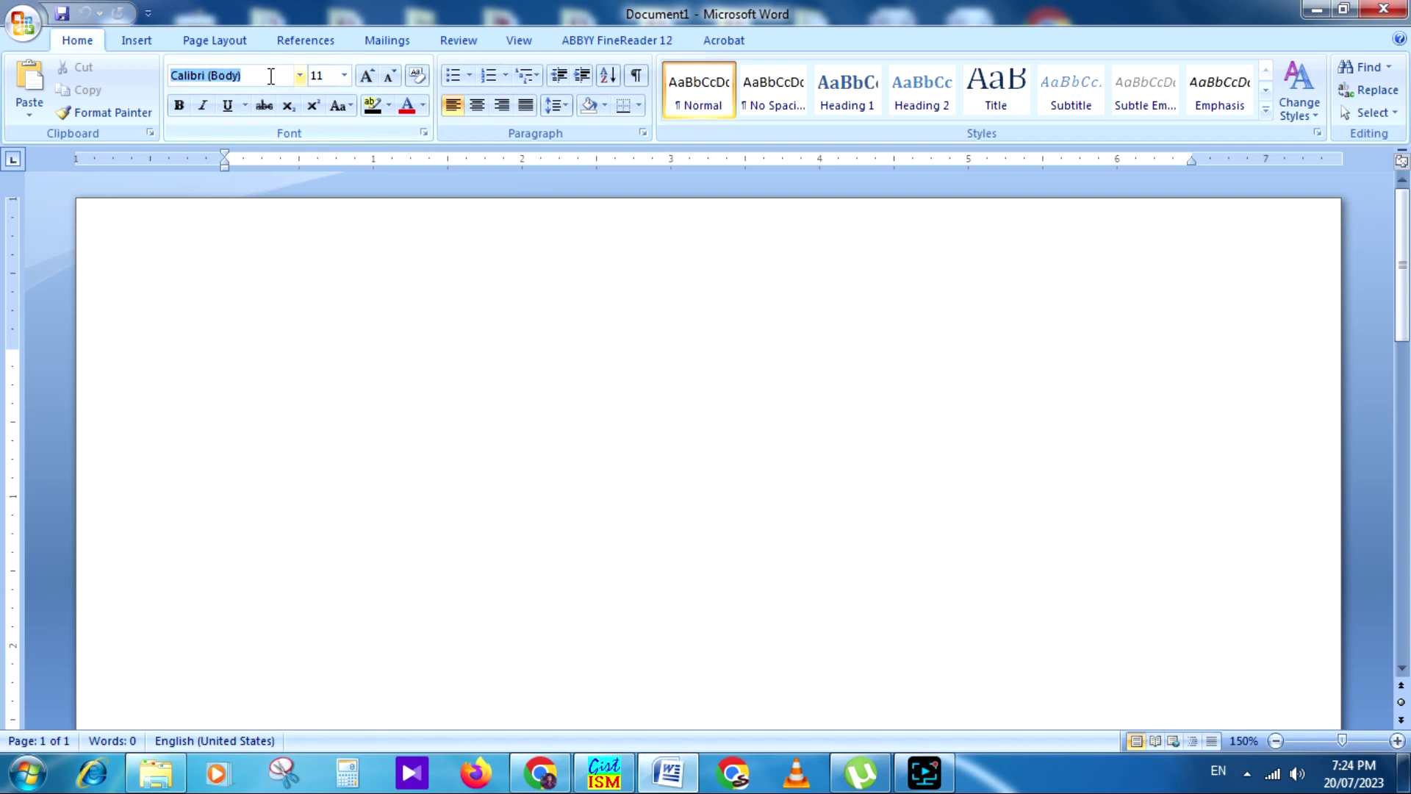
{"action": "type", "text": "ML"}
{"action": "type", "text": "tt"}
{"action": "type", "text": "-TTKarthika"}
{"action": "key", "text": "Return"}
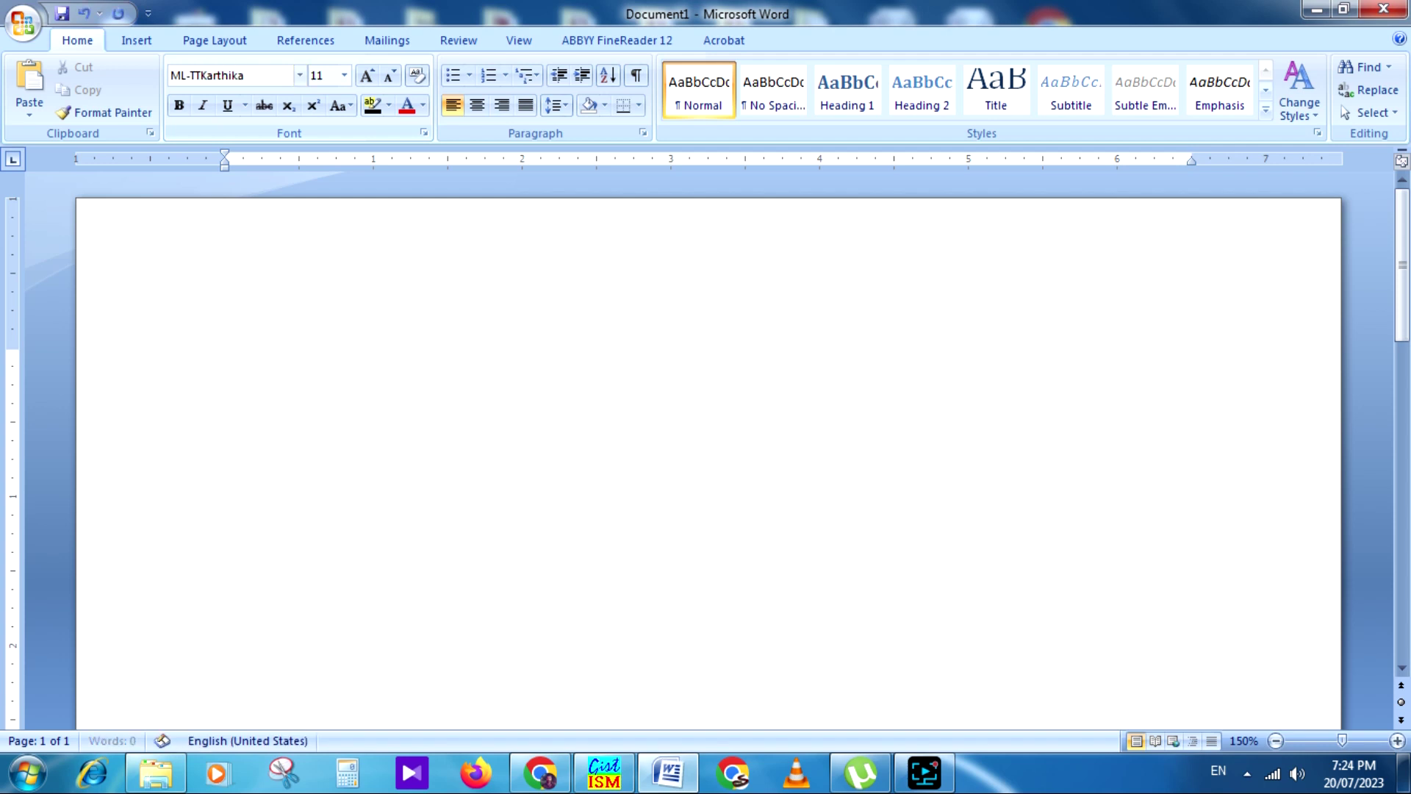
{"action": "key", "text": "ctrl+shift+period"}
{"action": "key", "text": "ctrl+shift+period"}
Step: Enter the Malayalam test letters "അആഇഈ" in the document and close it without saving
{"action": "type", "text": "ABCD"}
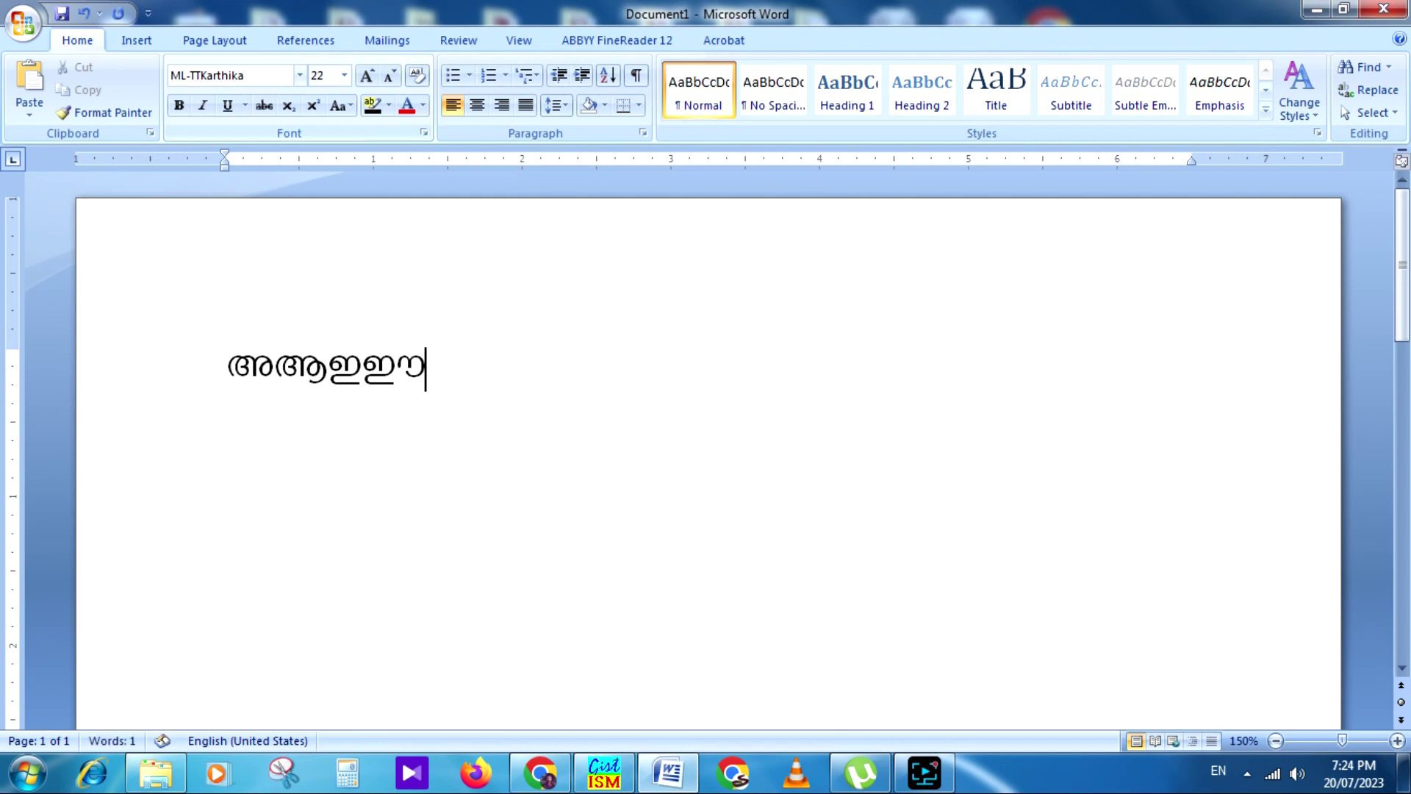
{"action": "key", "text": "alt+F4"}
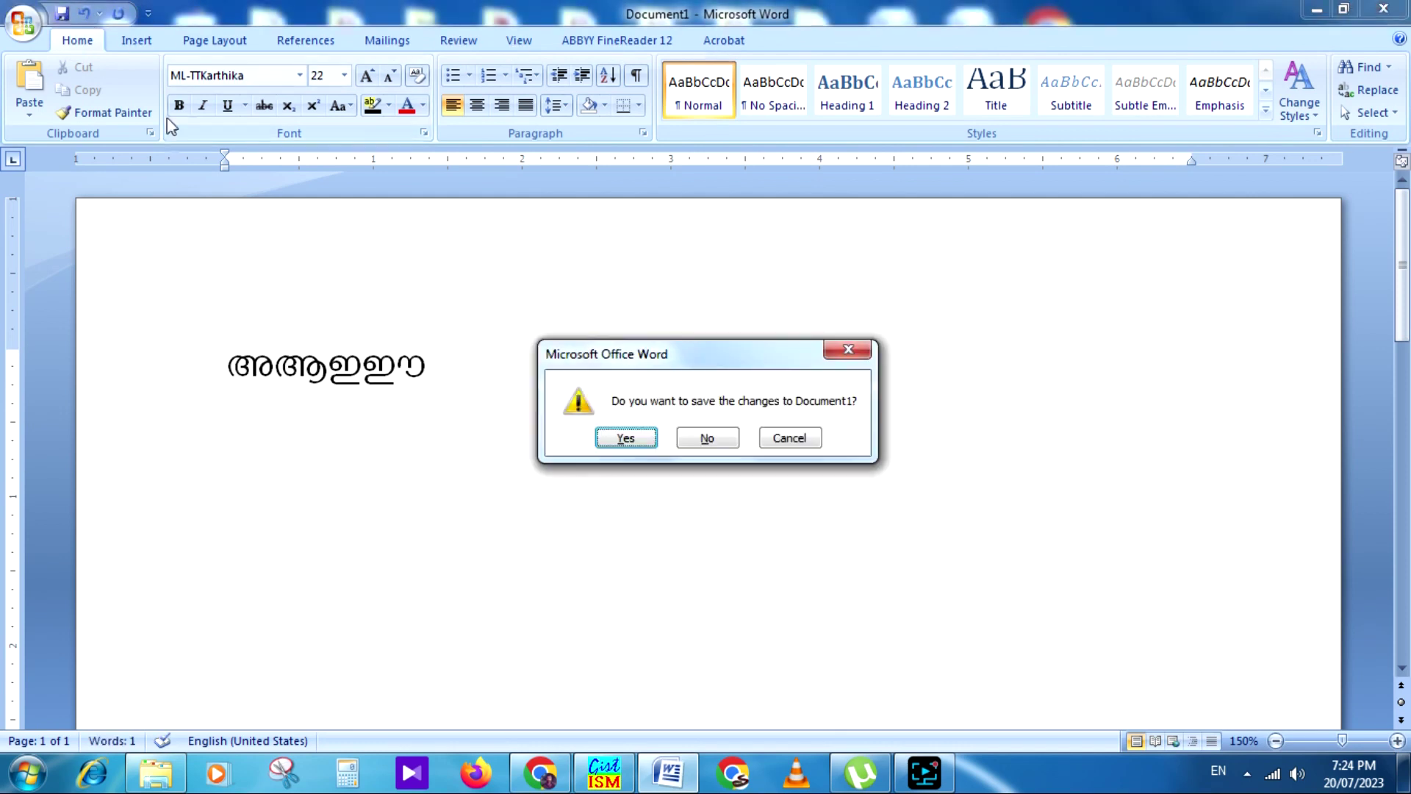
{"action": "left_click", "coordinate": [707, 437]}
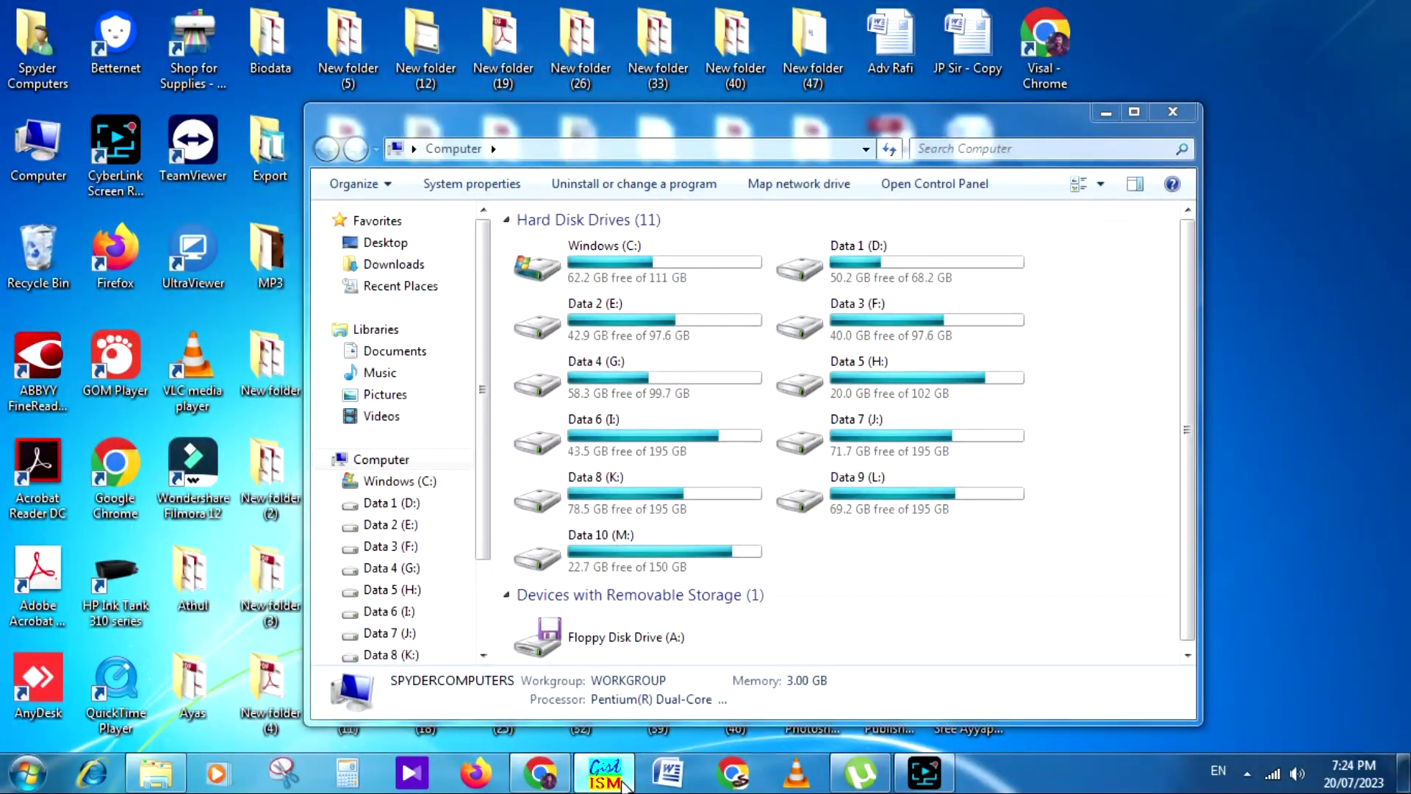
Step: Review ISM's script list and its settings for Roman Capitals and the InScript to English switch, and put the ISM window away
{"action": "left_click", "coordinate": [604, 772]}
{"action": "left_click", "coordinate": [340, 135]}
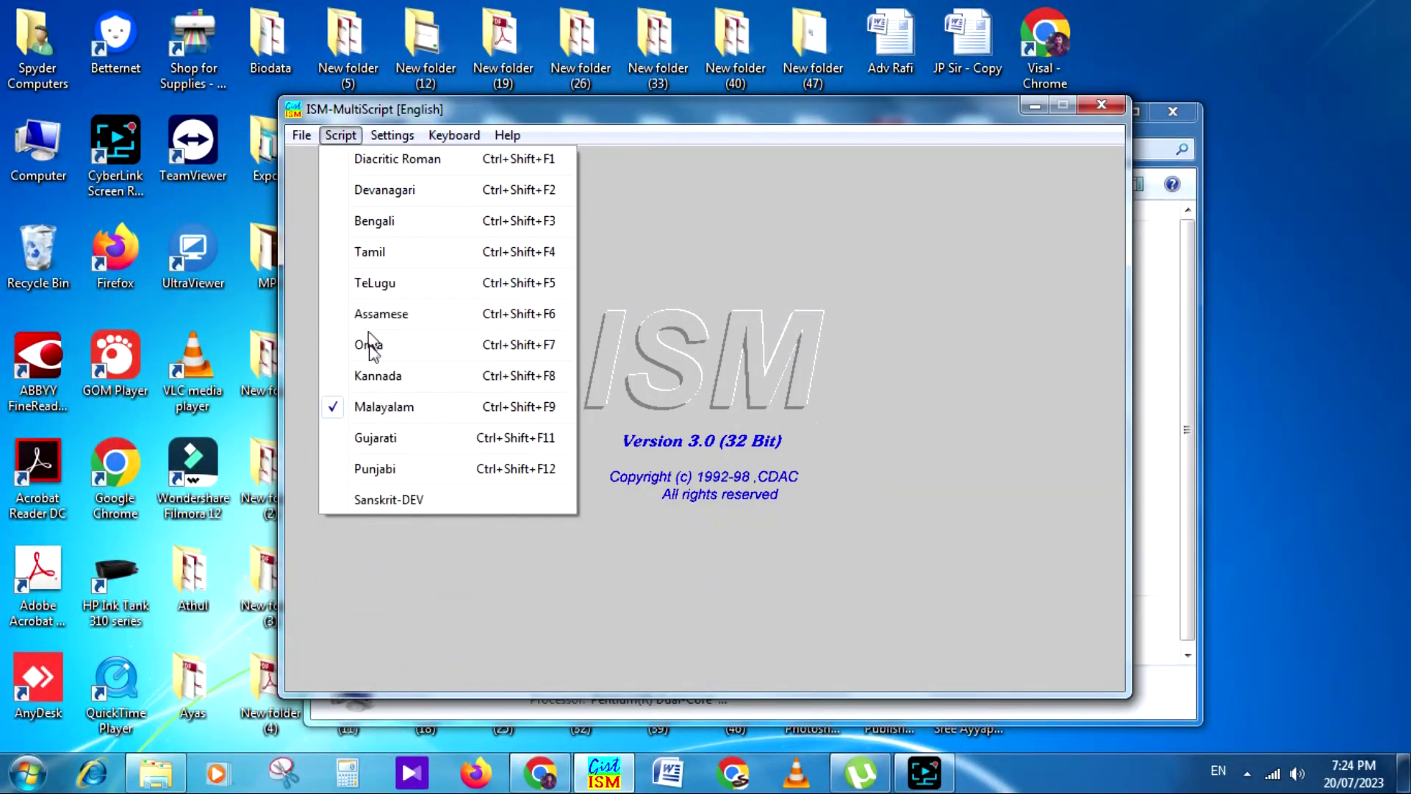
{"action": "left_click", "coordinate": [341, 135]}
{"action": "left_click", "coordinate": [294, 134]}
{"action": "mouse_move", "coordinate": [392, 136]}
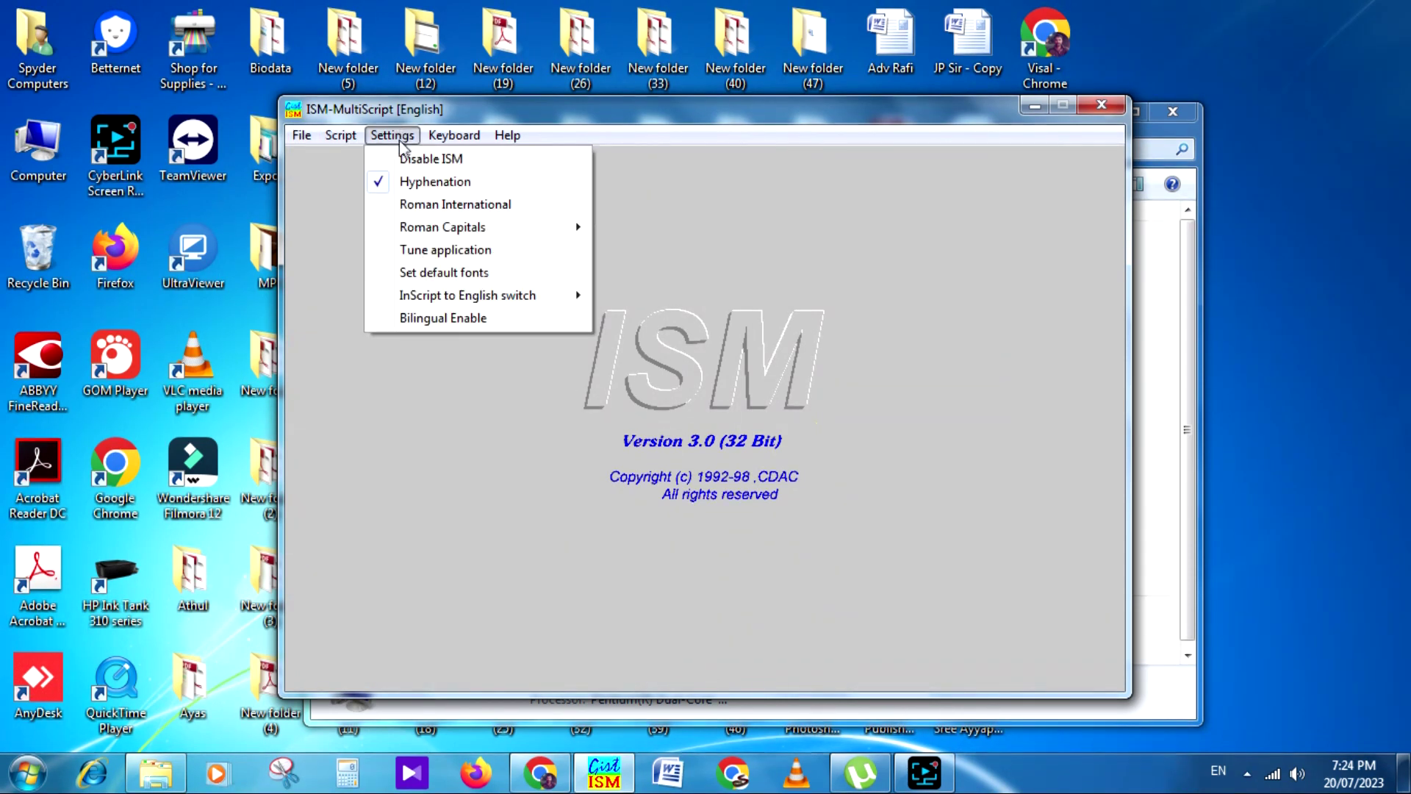
{"action": "mouse_move", "coordinate": [454, 229]}
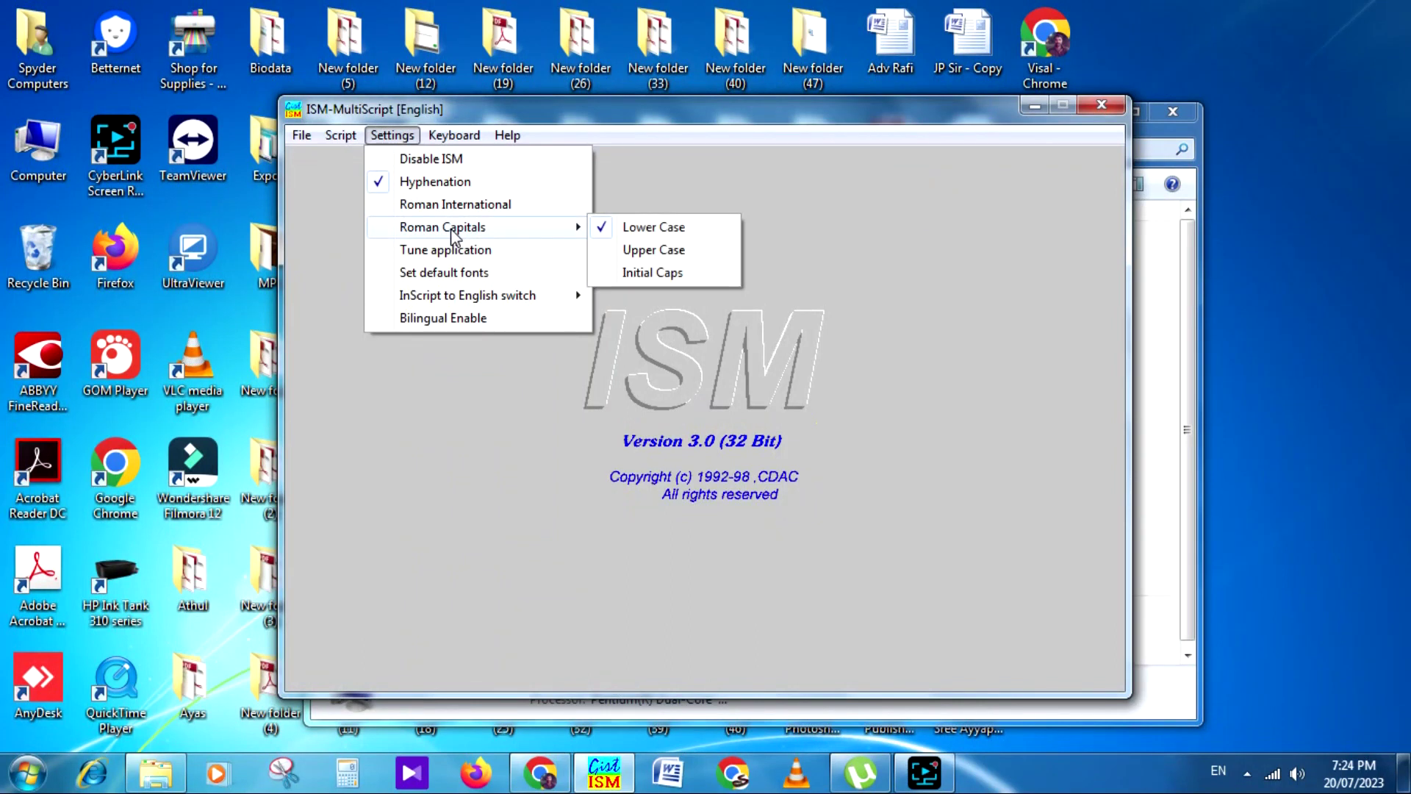
{"action": "mouse_move", "coordinate": [456, 298]}
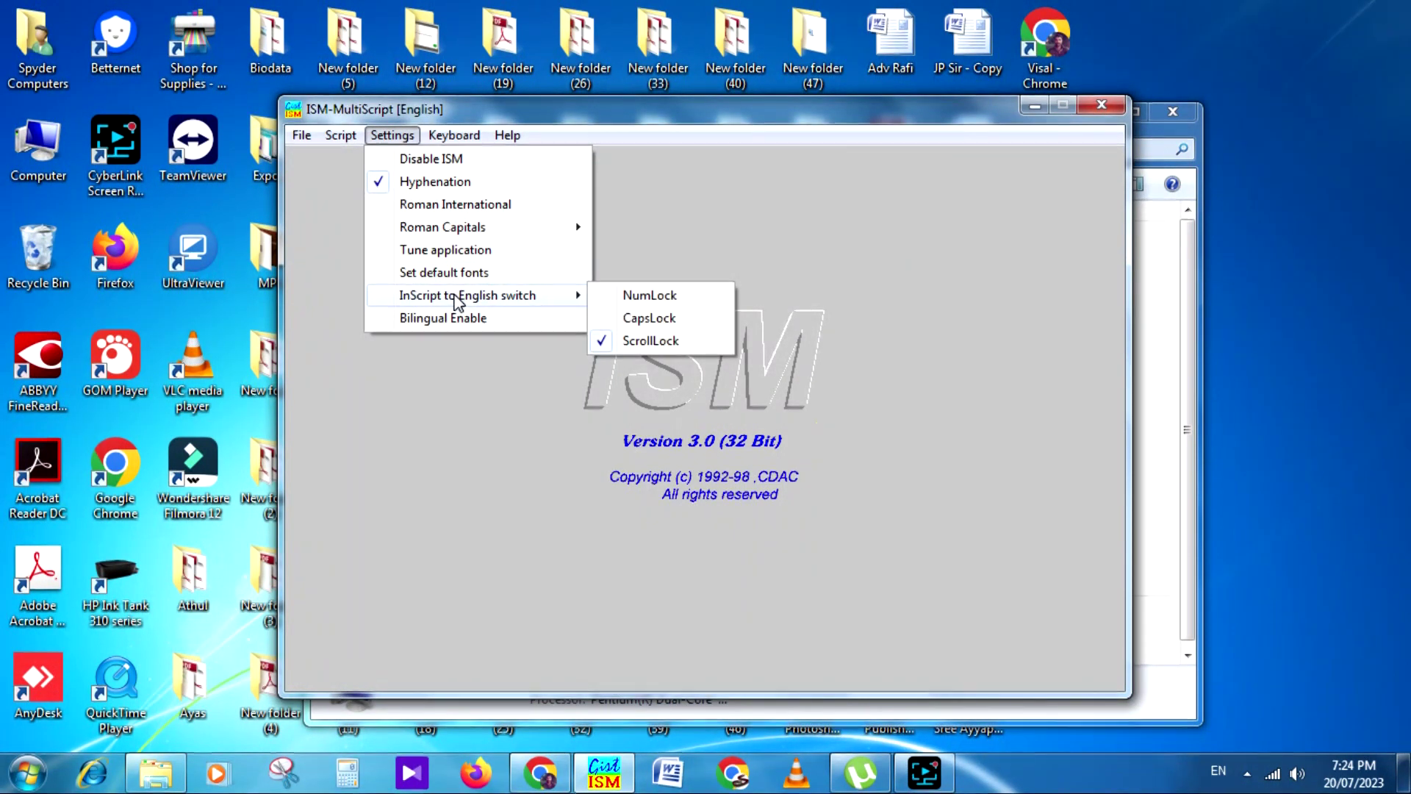
{"action": "mouse_move", "coordinate": [456, 135]}
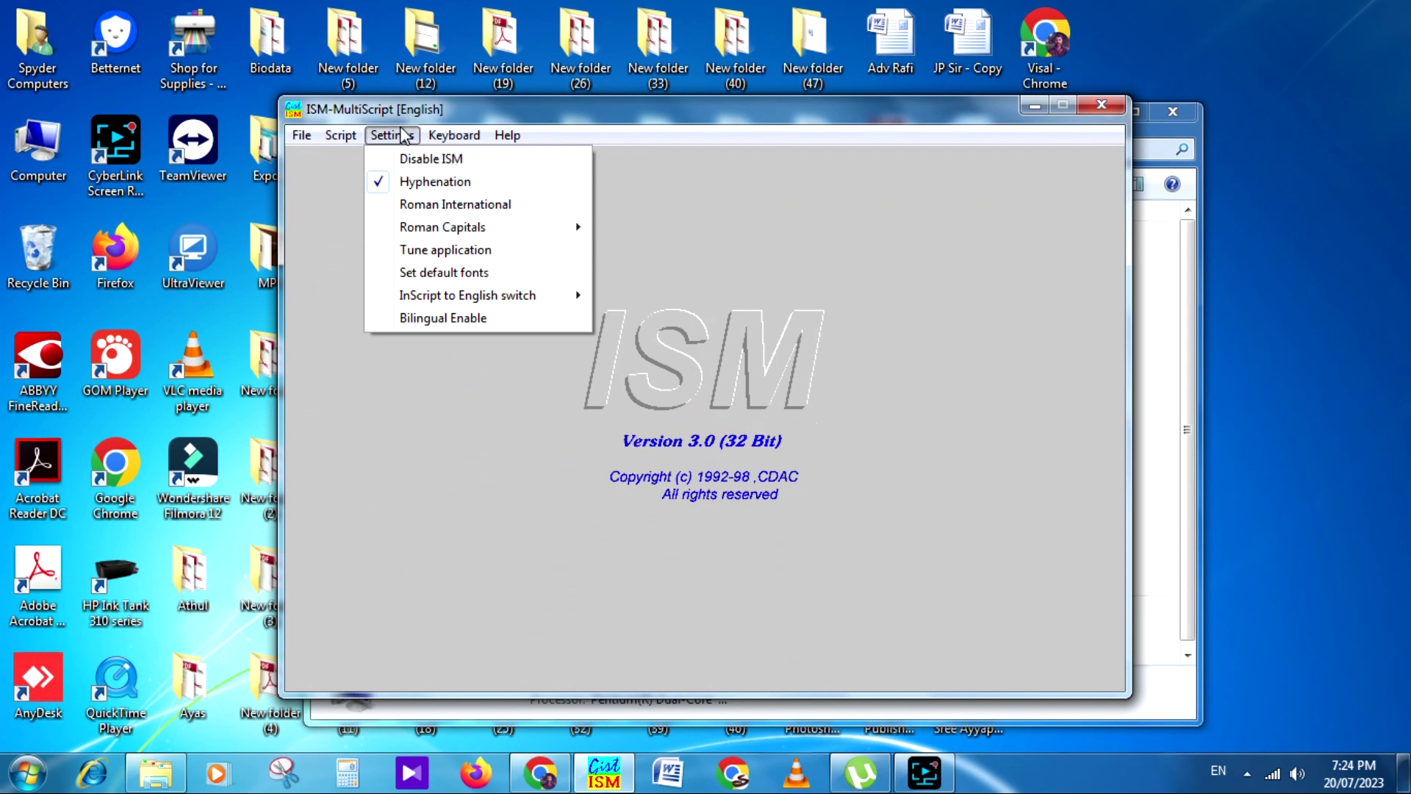
{"action": "mouse_move", "coordinate": [327, 135]}
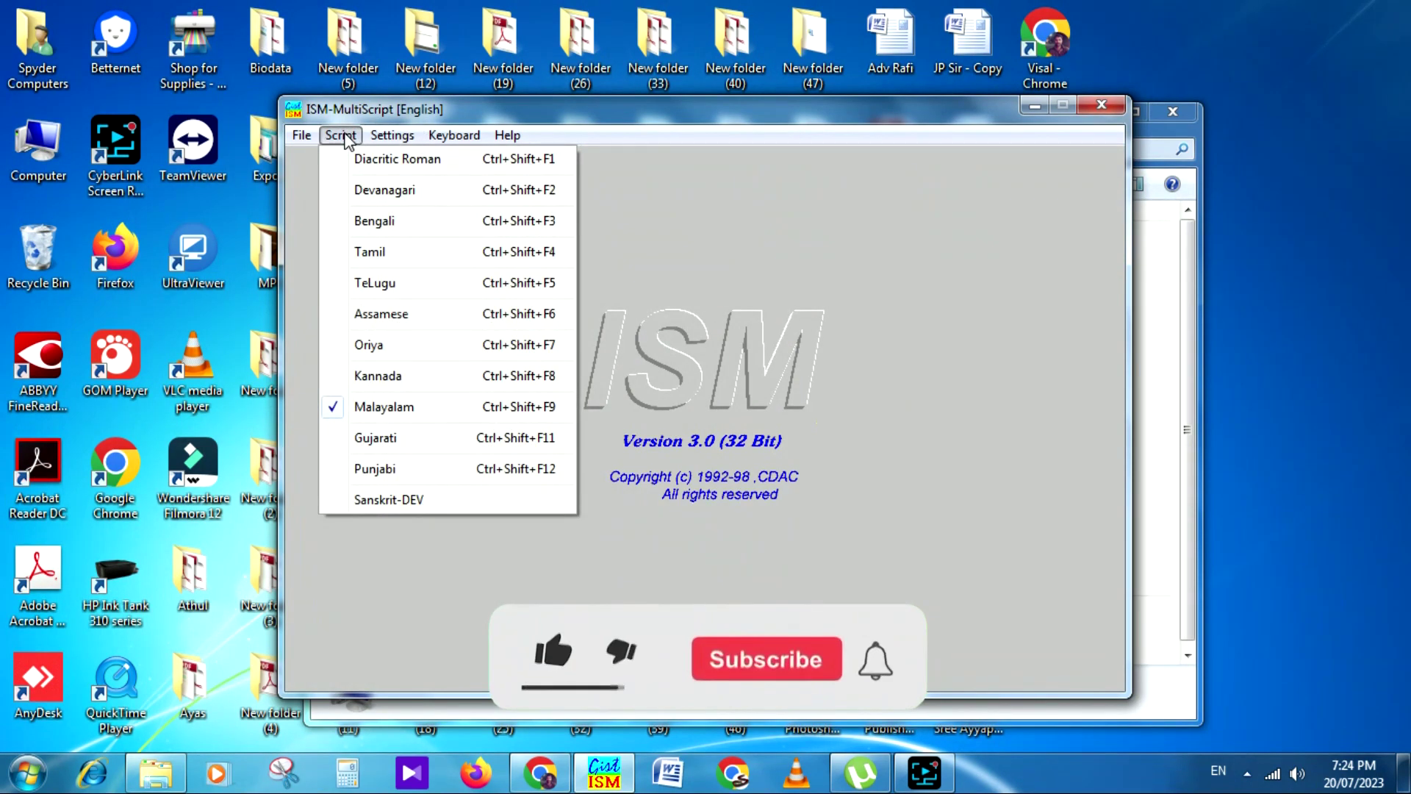
{"action": "left_click", "coordinate": [929, 201]}
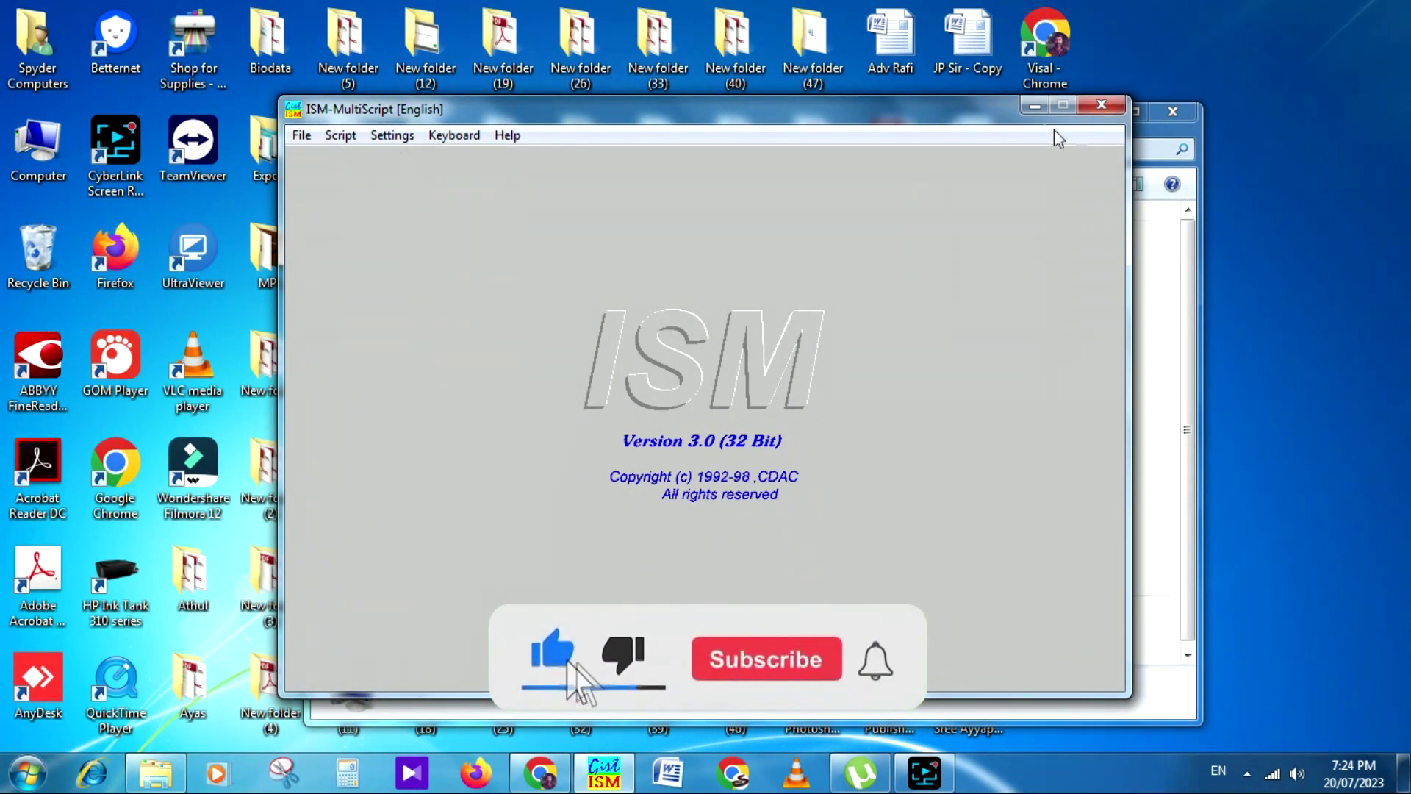
{"action": "left_click", "coordinate": [1031, 109]}
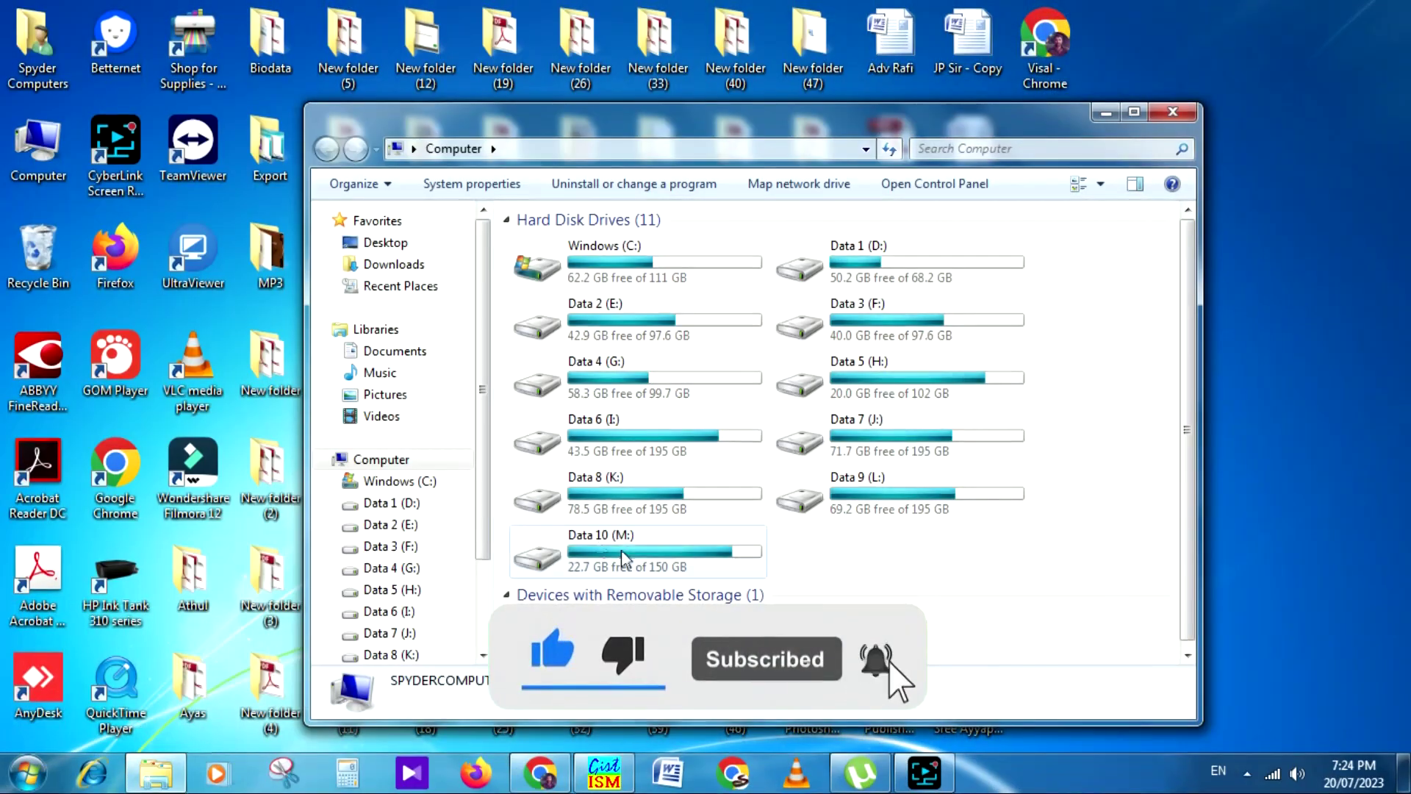
{"action": "left_click", "coordinate": [601, 783]}
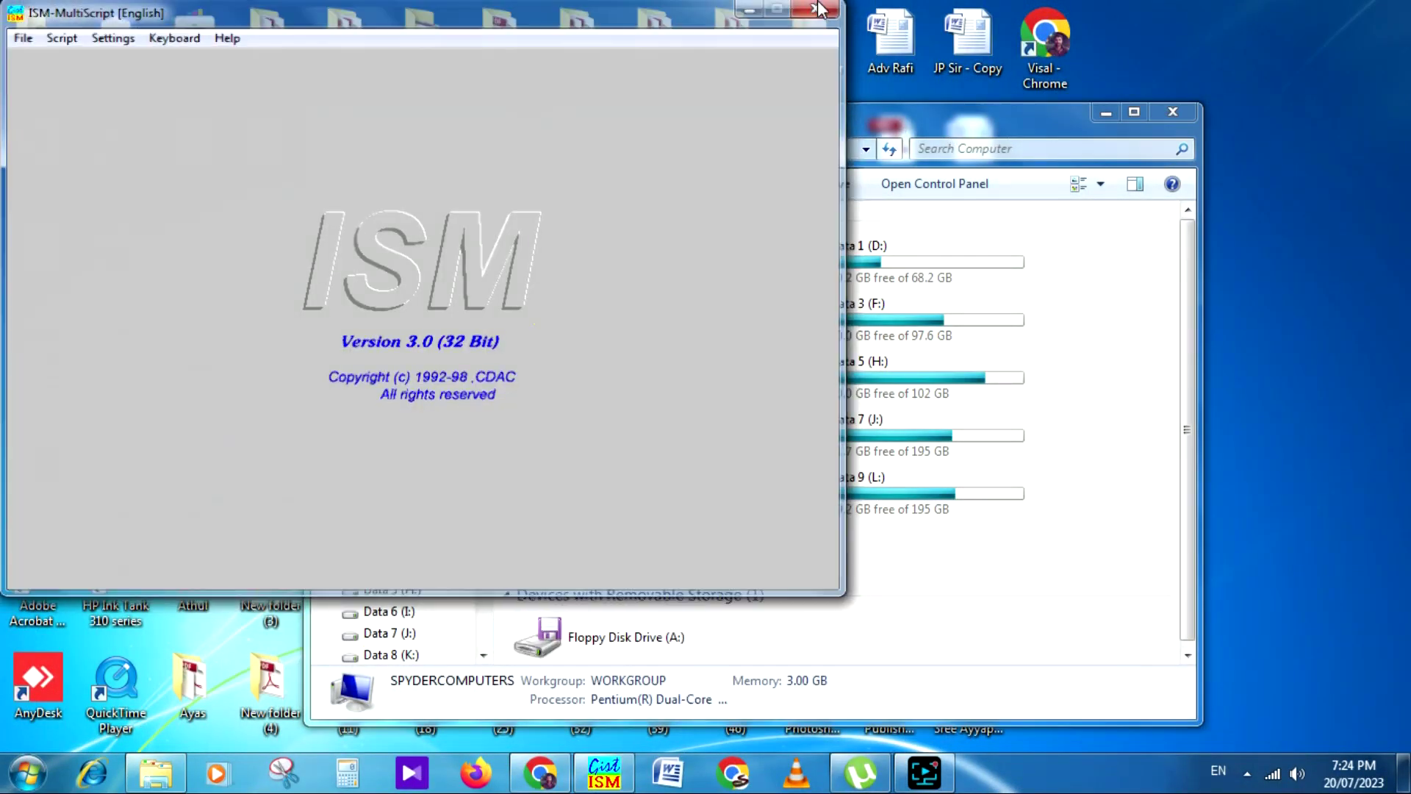
{"action": "left_click", "coordinate": [601, 783]}
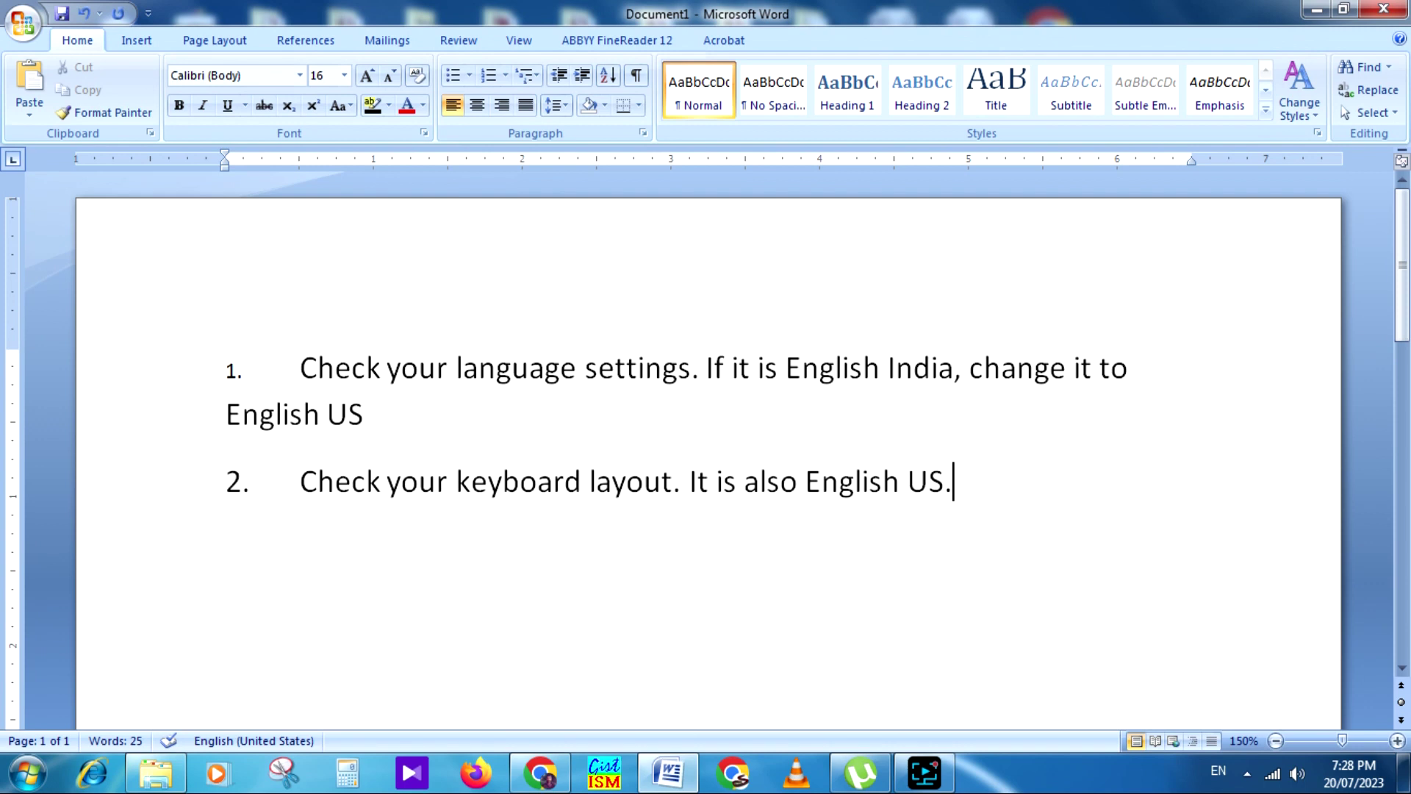
Step: Close the Word document containing the language and keyboard notes without saving it
{"action": "left_click", "coordinate": [1384, 10]}
{"action": "left_click", "coordinate": [710, 439]}
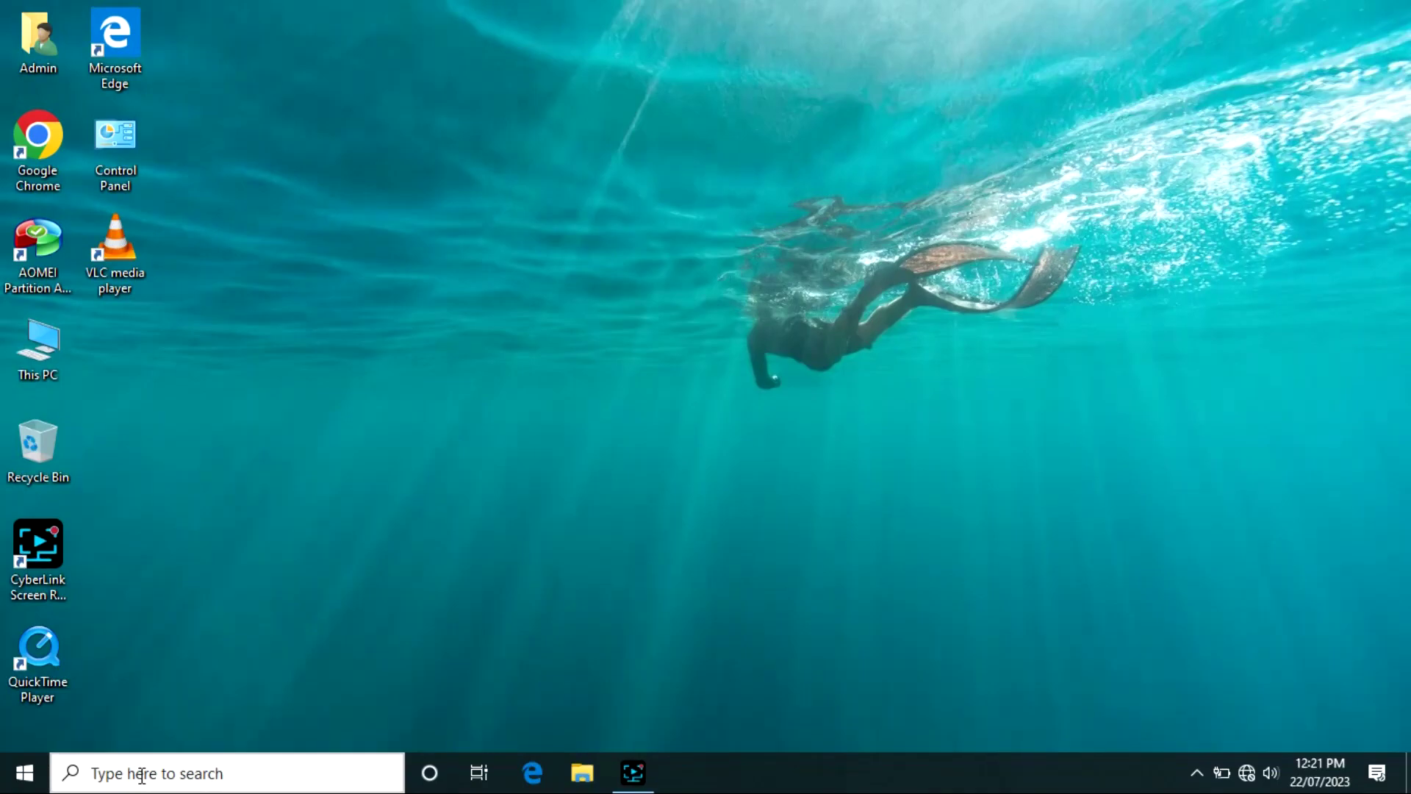
Step: Search Windows for "language settings", open the Language page and check the Windows display language
{"action": "left_click", "coordinate": [142, 775]}
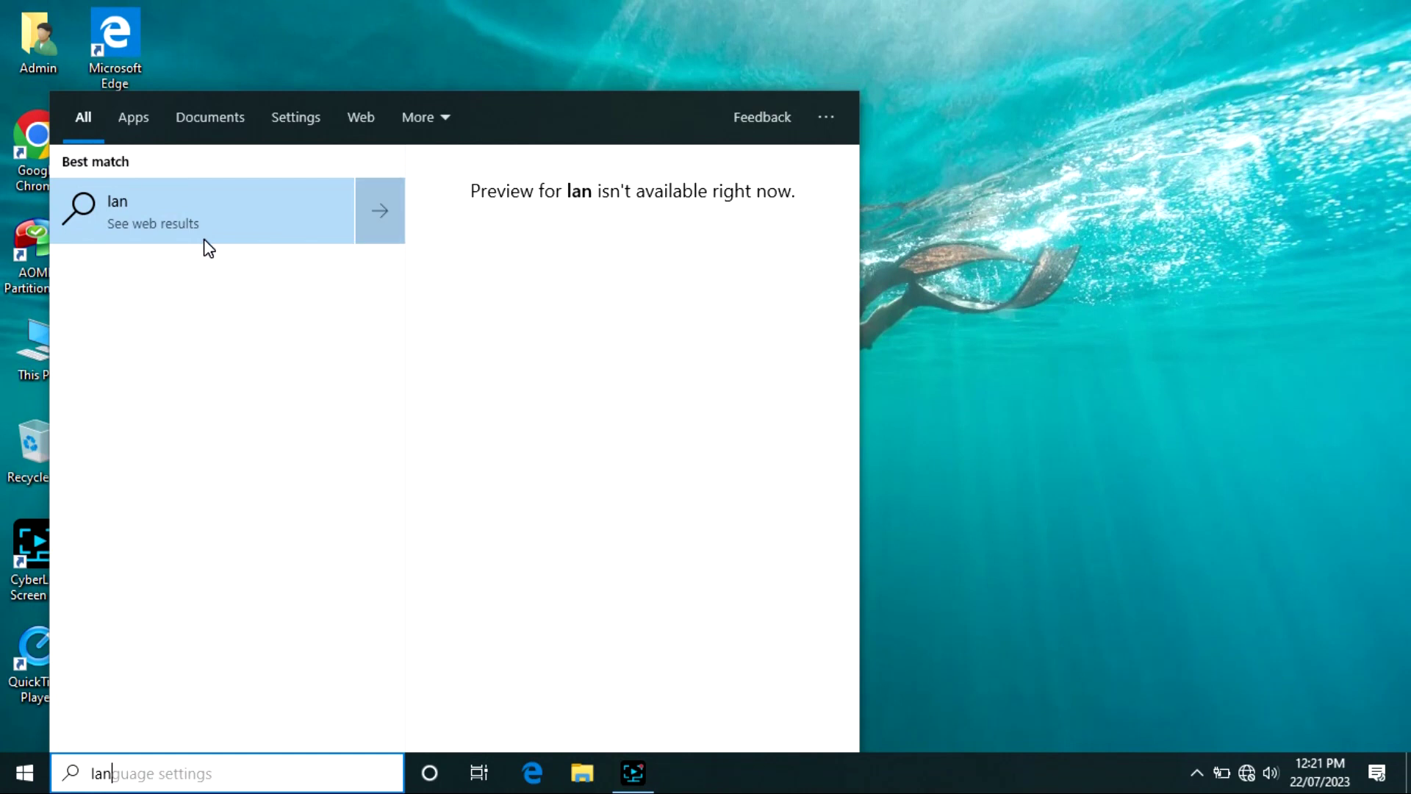
{"action": "left_click", "coordinate": [198, 227]}
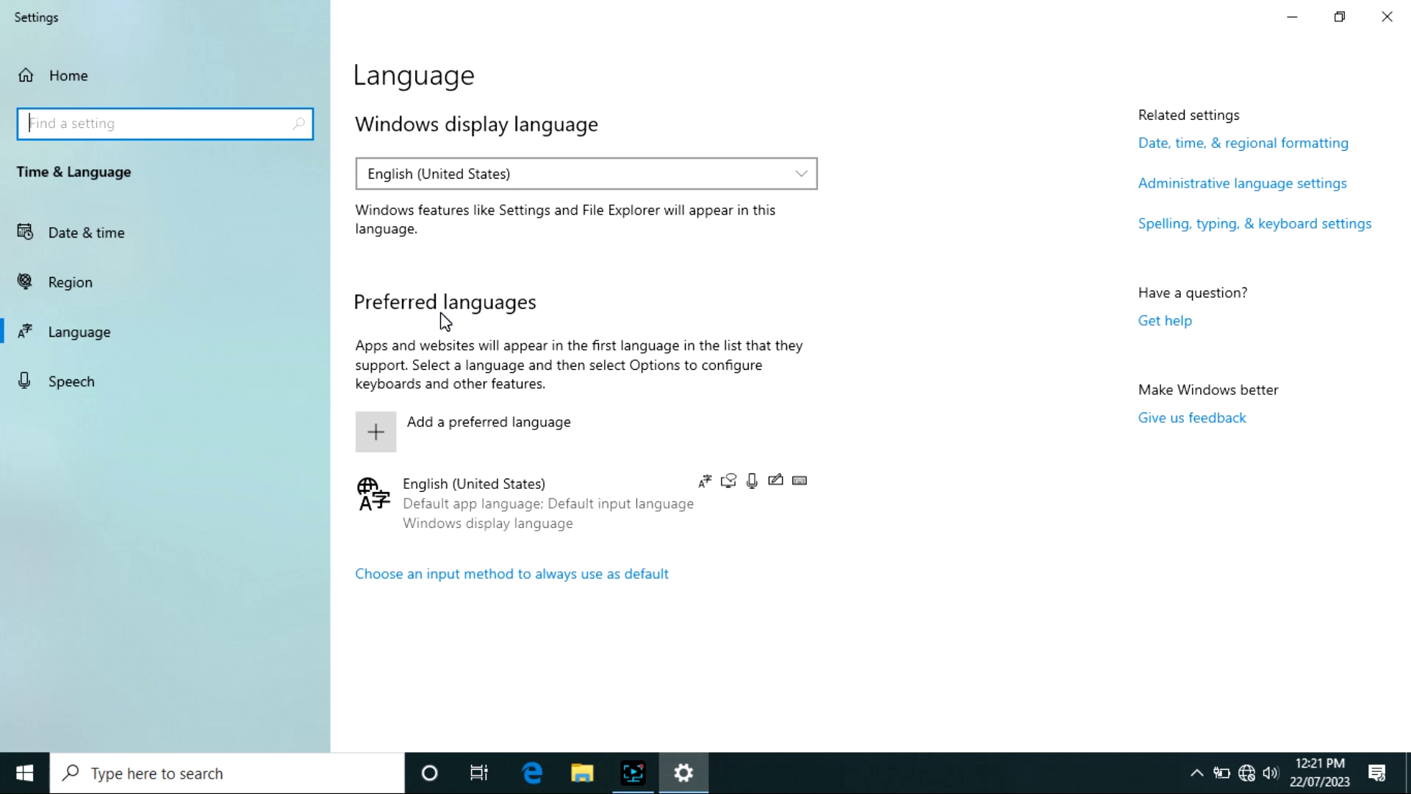
{"action": "left_click", "coordinate": [554, 177]}
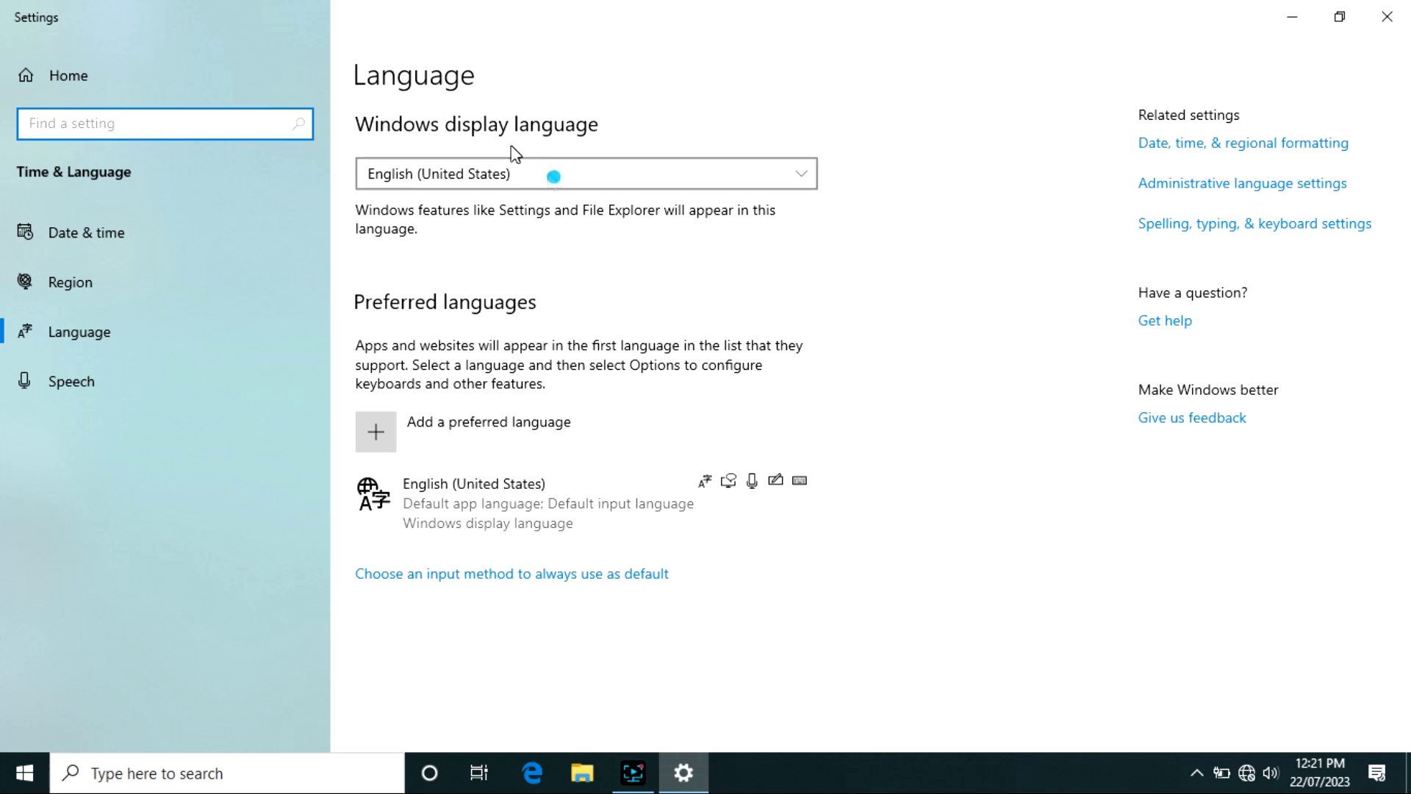
{"action": "left_click", "coordinate": [554, 176]}
{"action": "left_click", "coordinate": [808, 176]}
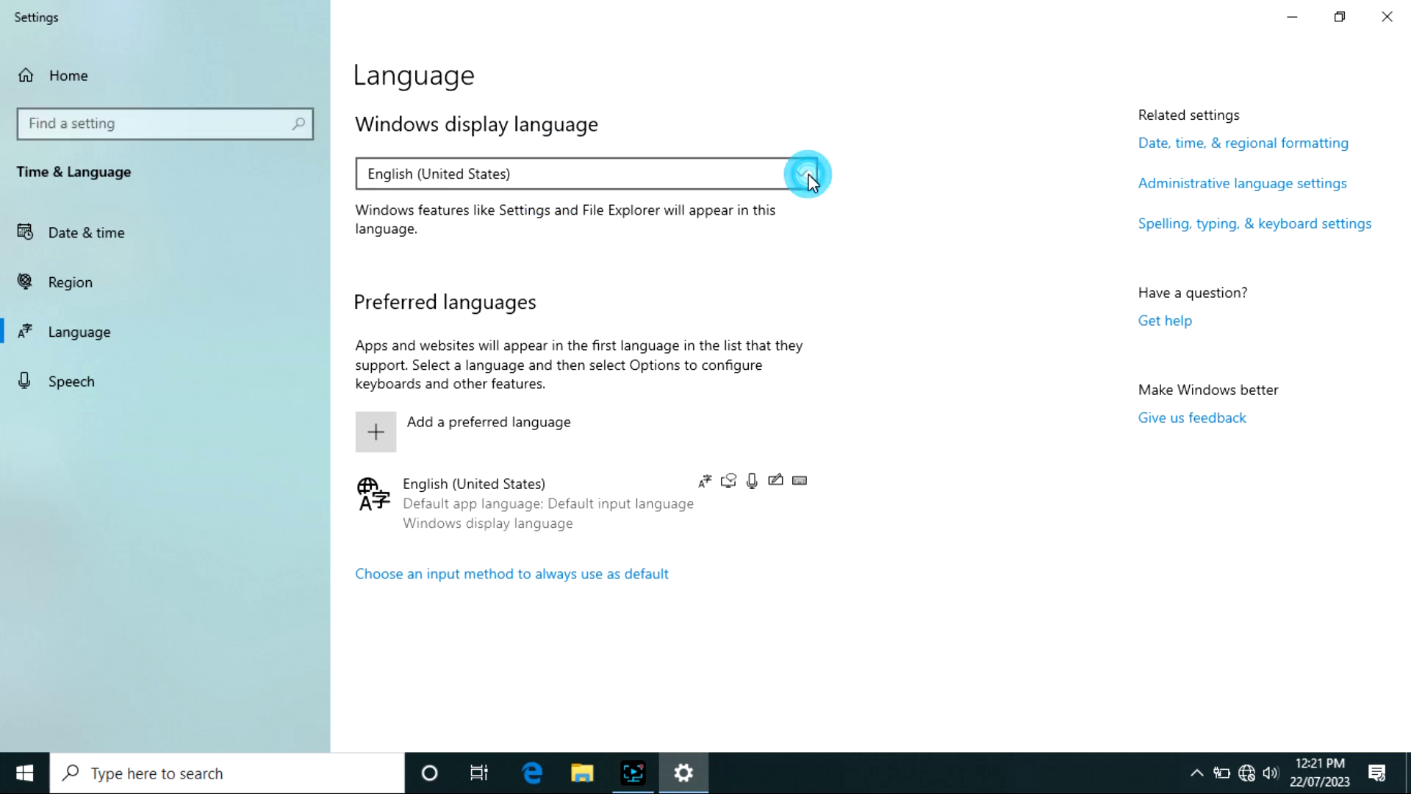
{"action": "left_click", "coordinate": [808, 179]}
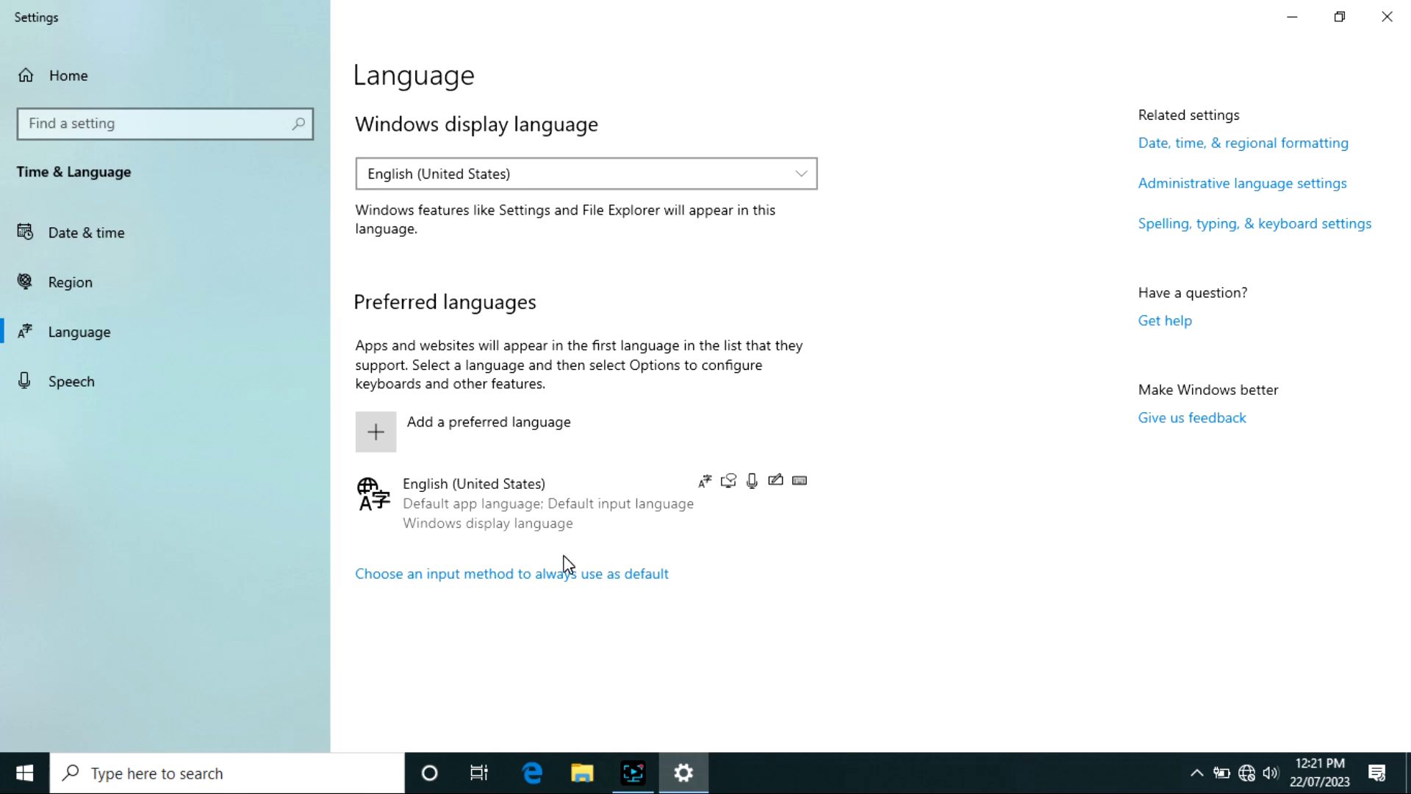
Step: Open the options of the preferred language English (United States), check its installed keyboards and return to the Language page
{"action": "left_click", "coordinate": [536, 528]}
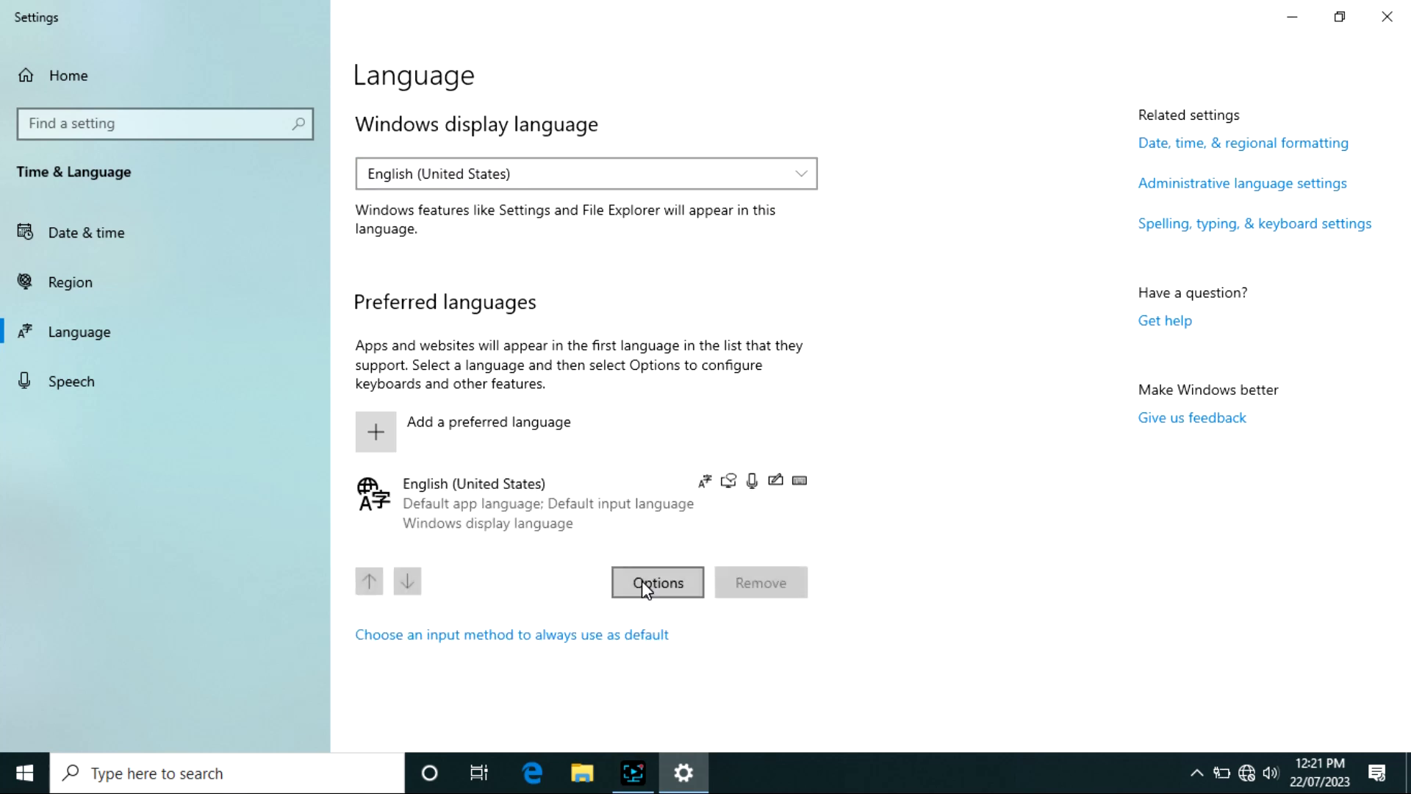
{"action": "left_click", "coordinate": [642, 580]}
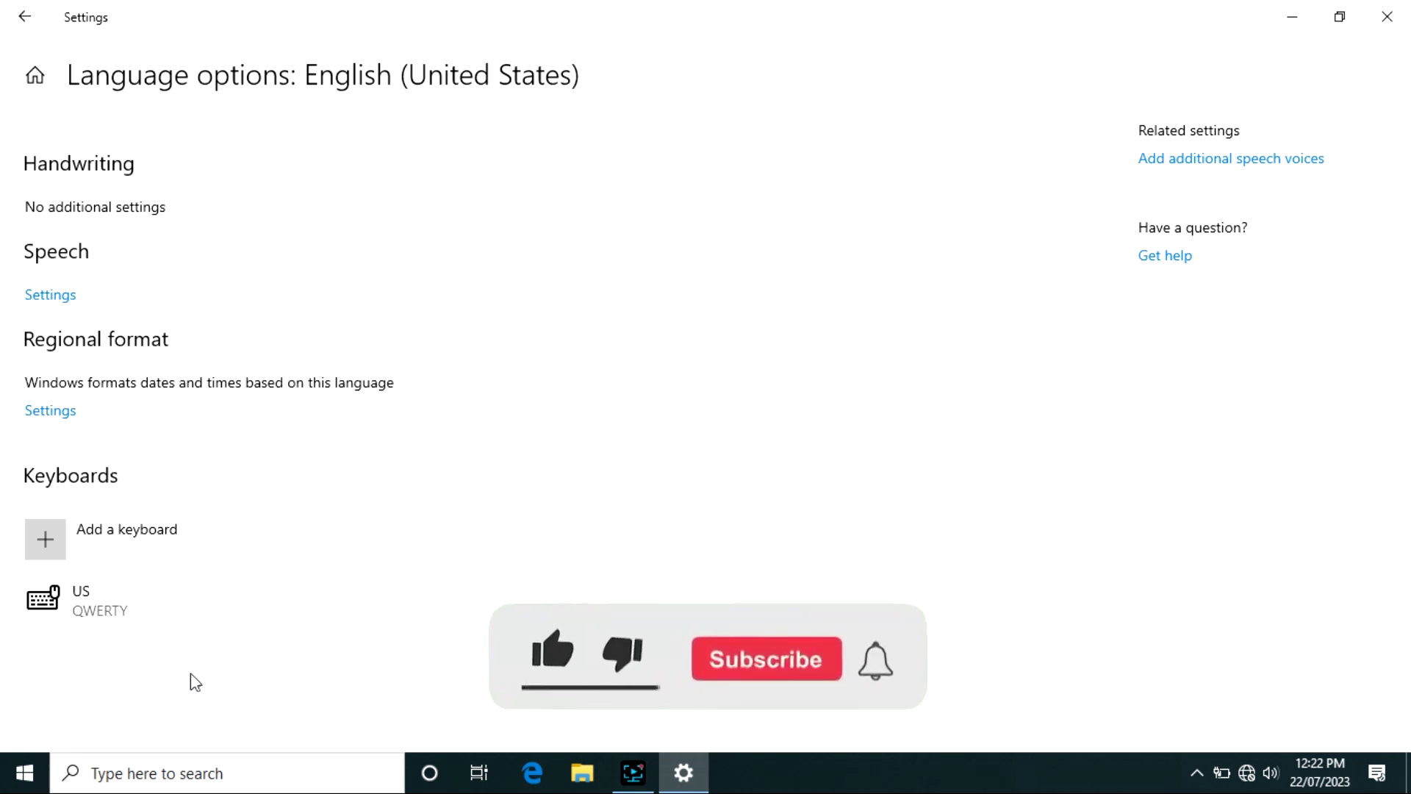
{"action": "left_click", "coordinate": [30, 17]}
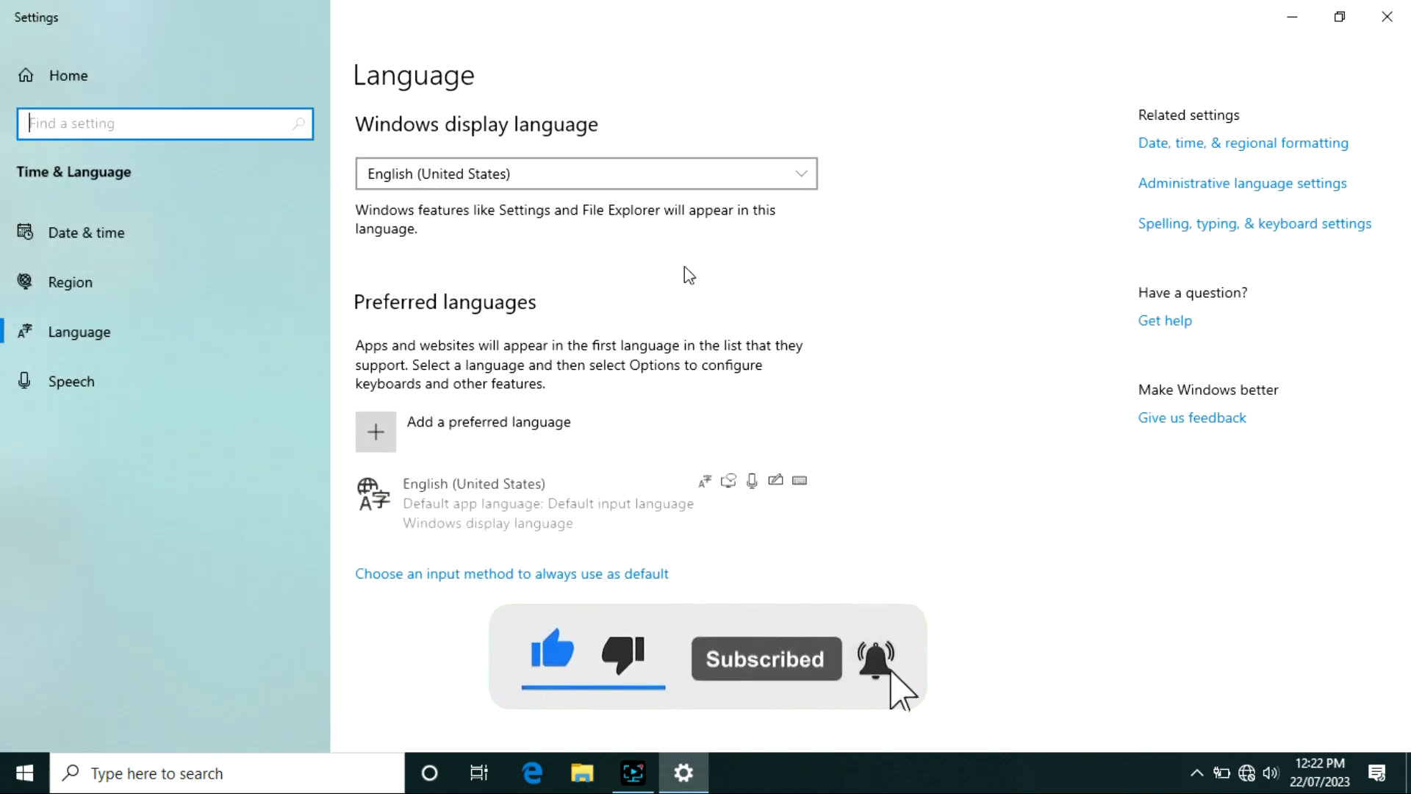